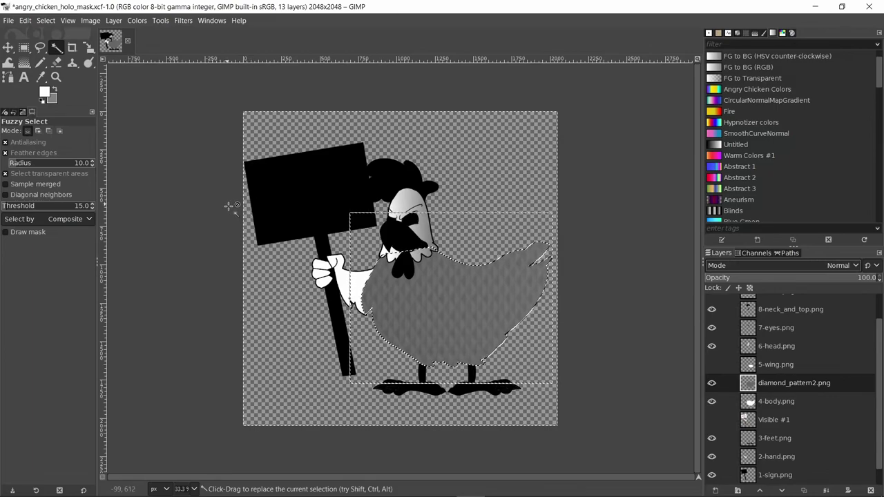
- Set the layer blend mode to Multiply and clear the current selection
{"action": "left_click", "coordinate": [838, 268]}
{"action": "left_click", "coordinate": [737, 180]}
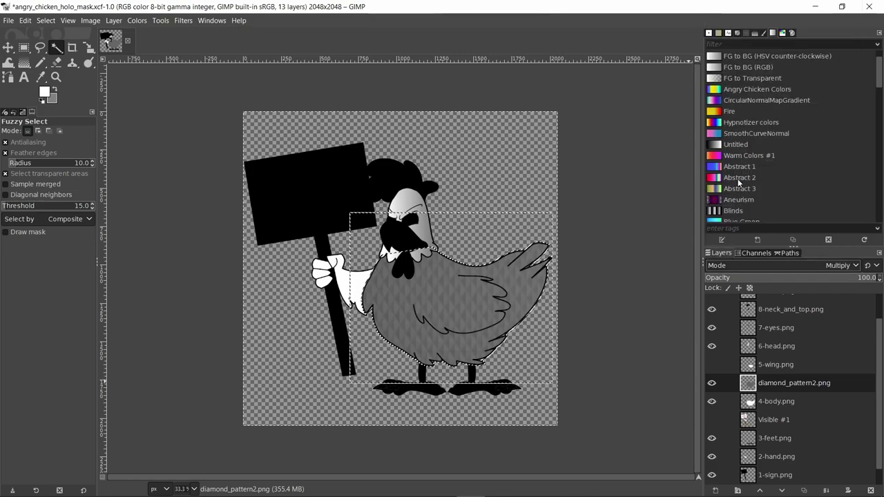
{"action": "key", "text": "ctrl+shift+a"}
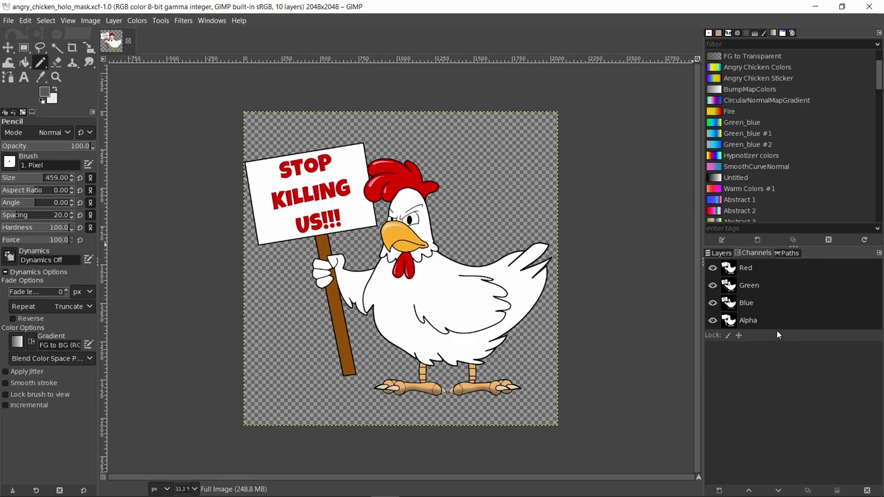
- Open the Red channel's context menu and dismiss it without changes
{"action": "right_click", "coordinate": [759, 265]}
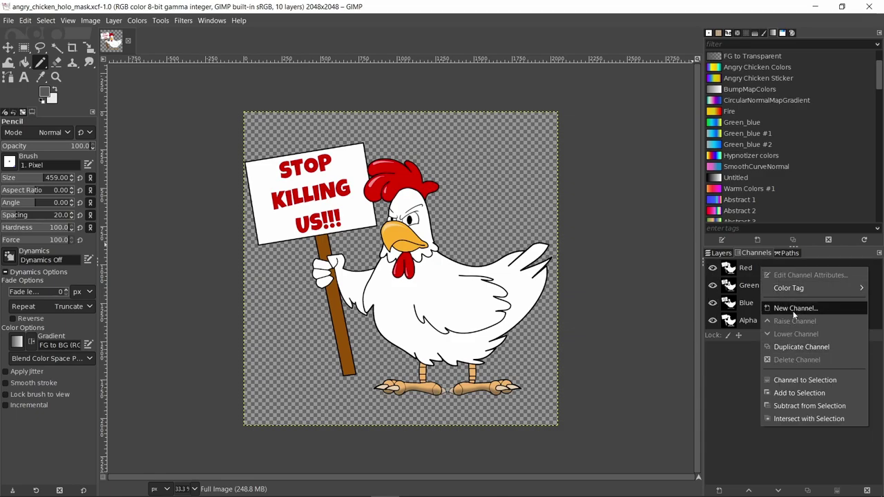
{"action": "left_click", "coordinate": [744, 373]}
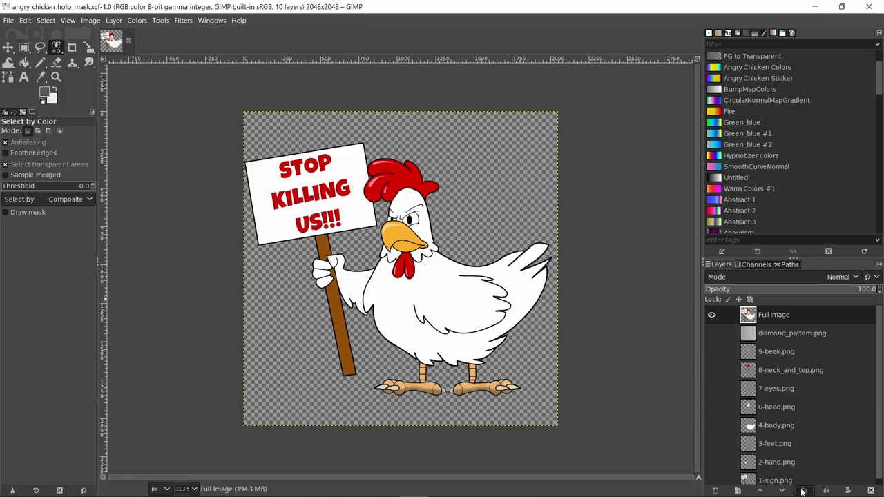
- Duplicate Full Image and name the copies Red, Green and Blue
{"action": "left_click", "coordinate": [802, 491]}
{"action": "left_click", "coordinate": [802, 492]}
{"action": "left_click", "coordinate": [803, 492]}
{"action": "double_click", "coordinate": [814, 314]}
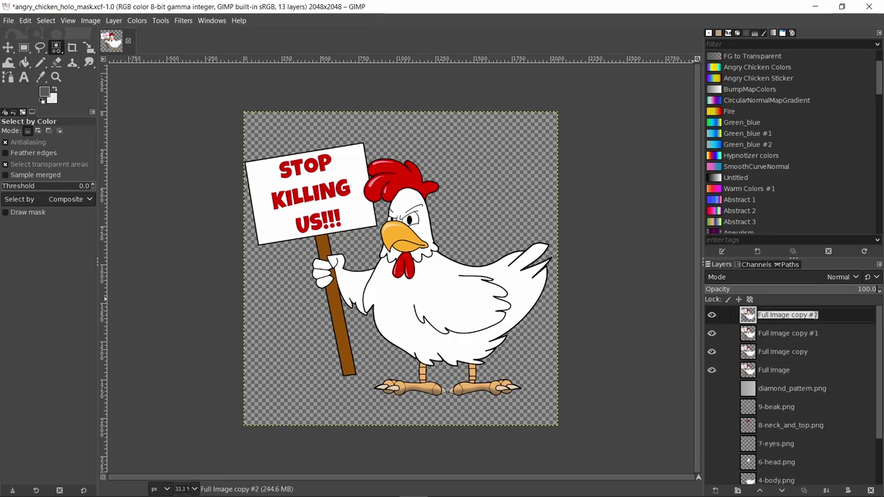
{"action": "type", "text": "Red"}
{"action": "key", "text": "Tab"}
{"action": "type", "text": "Gree"}
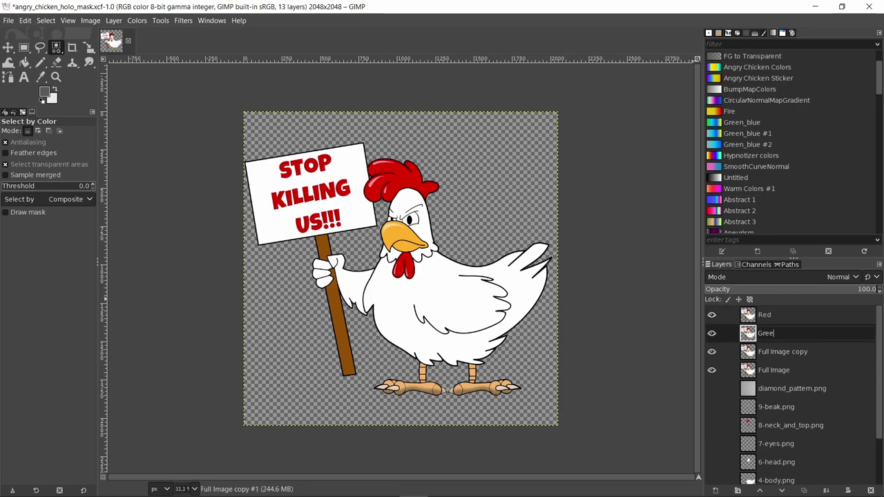
{"action": "type", "text": "n"}
{"action": "key", "text": "Tab"}
{"action": "type", "text": "Blue"}
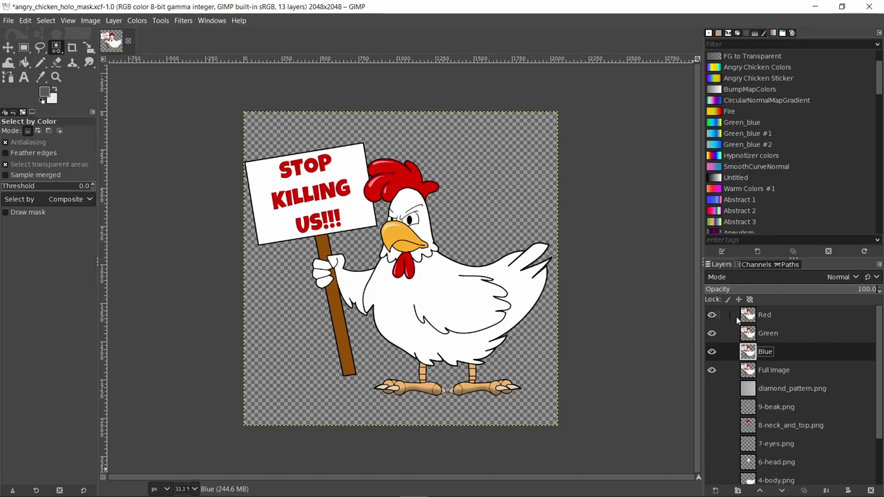
- Select the sign from 1-sign.png and curve it to black on the Red layer
{"action": "left_click", "coordinate": [712, 371]}
{"action": "scroll", "coordinate": [713, 386], "scroll_direction": "down", "scroll_amount": 3}
{"action": "left_click", "coordinate": [711, 476]}
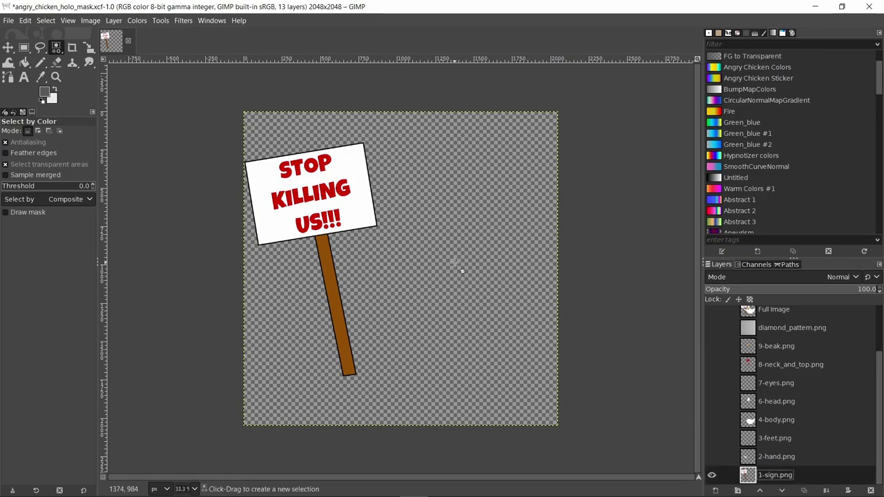
{"action": "left_click", "coordinate": [451, 258]}
{"action": "left_click", "coordinate": [711, 475]}
{"action": "scroll", "coordinate": [720, 333], "scroll_direction": "up", "scroll_amount": 2}
{"action": "left_click", "coordinate": [711, 315]}
{"action": "left_click", "coordinate": [764, 315]}
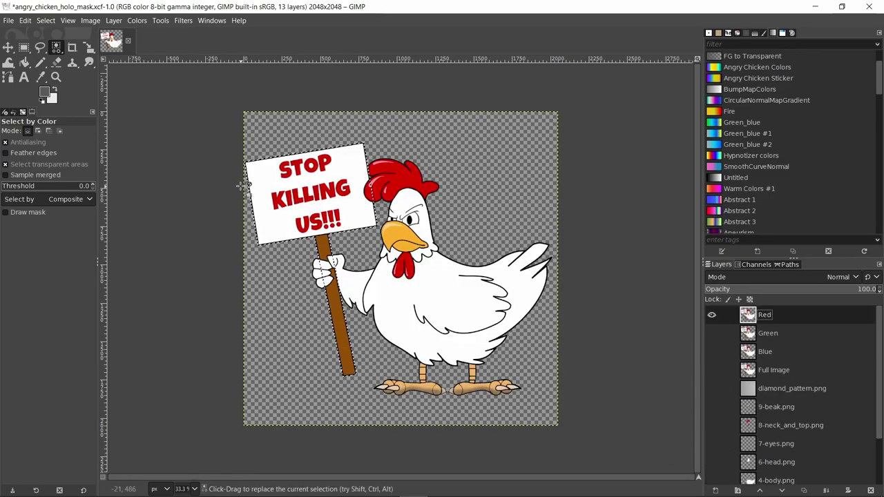
{"action": "left_click", "coordinate": [136, 20]}
{"action": "left_click", "coordinate": [169, 148]}
{"action": "left_click_drag", "start_coordinate": [223, 137], "coordinate": [223, 282]}
{"action": "left_click", "coordinate": [164, 360]}
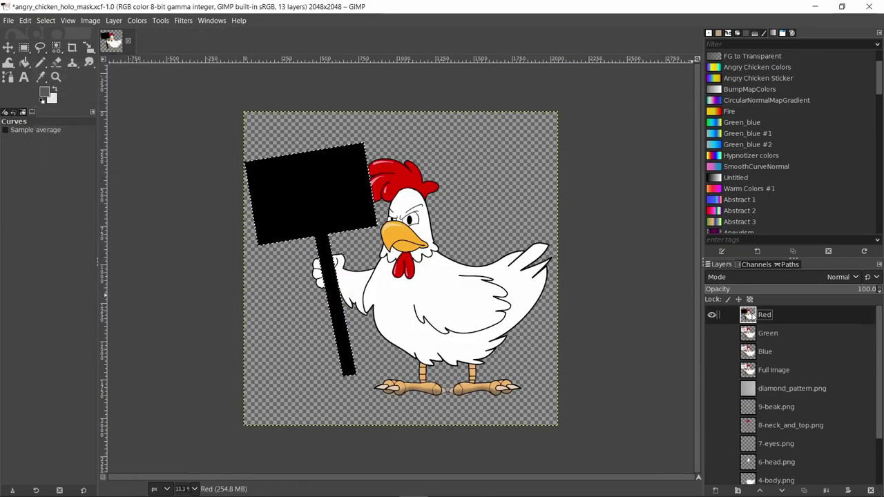
- Select the comb and wattle from 8-neck_and_top.png and curve them to black on Red
{"action": "left_click", "coordinate": [711, 315]}
{"action": "left_click", "coordinate": [711, 425]}
{"action": "left_click", "coordinate": [56, 47]}
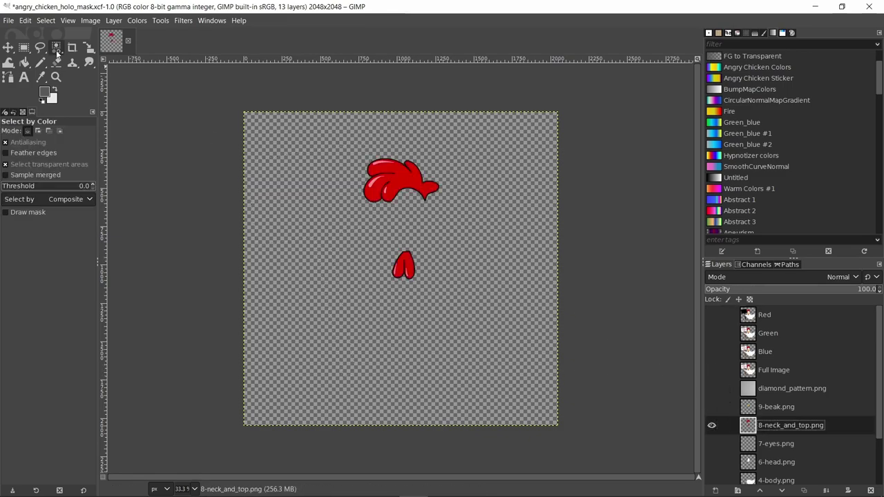
{"action": "left_click", "coordinate": [484, 267]}
{"action": "left_click", "coordinate": [711, 425]}
{"action": "left_click", "coordinate": [712, 314]}
{"action": "left_click", "coordinate": [764, 315]}
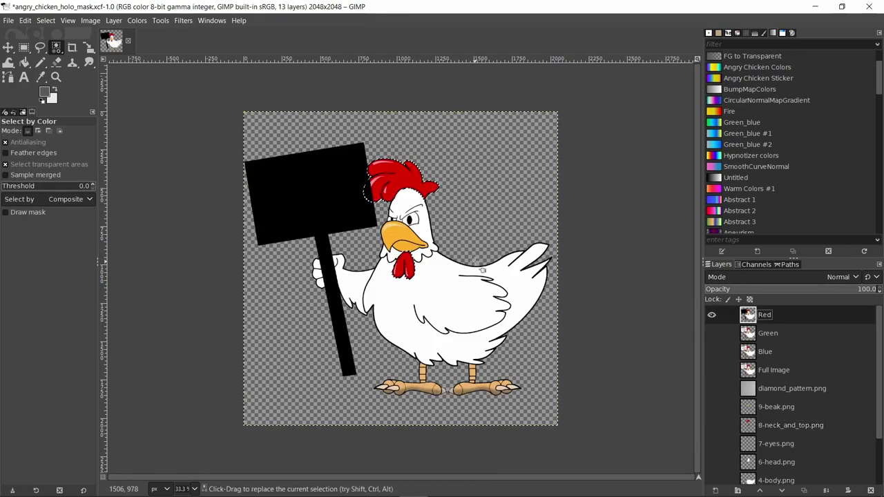
{"action": "left_click", "coordinate": [137, 20]}
{"action": "left_click", "coordinate": [170, 148]}
{"action": "left_click_drag", "start_coordinate": [222, 137], "coordinate": [223, 282]}
{"action": "left_click", "coordinate": [164, 360]}
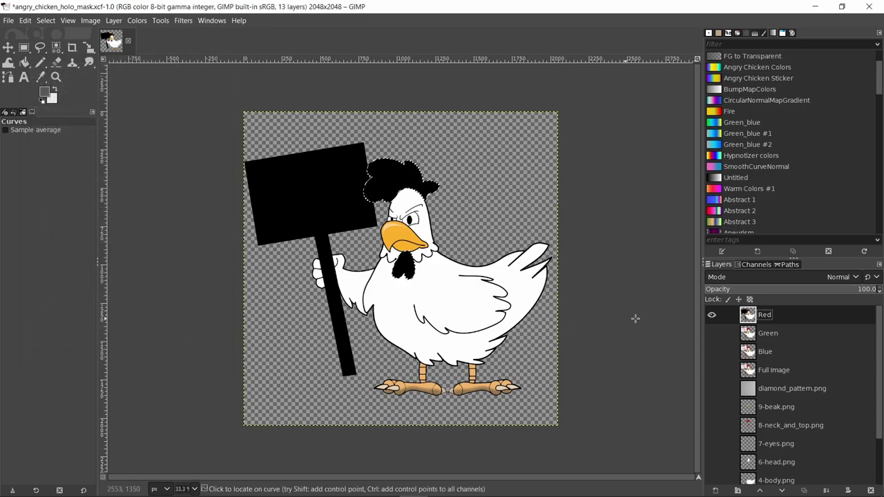
- Select the beak from 9-beak.png and darken it to black on the Red layer
{"action": "left_click", "coordinate": [711, 315]}
{"action": "left_click", "coordinate": [711, 406]}
{"action": "left_click", "coordinate": [776, 407]}
{"action": "key", "text": "shift+o"}
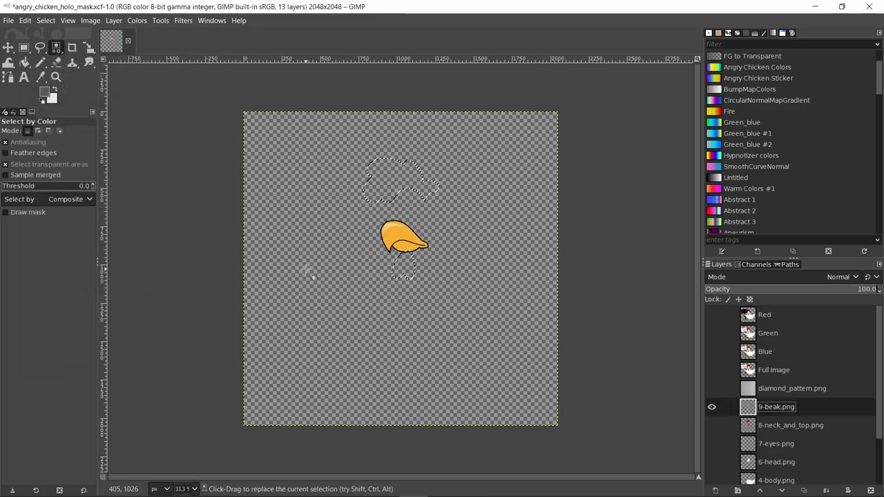
{"action": "left_click", "coordinate": [404, 237]}
{"action": "left_click", "coordinate": [711, 407]}
{"action": "left_click", "coordinate": [711, 315]}
{"action": "left_click", "coordinate": [764, 314]}
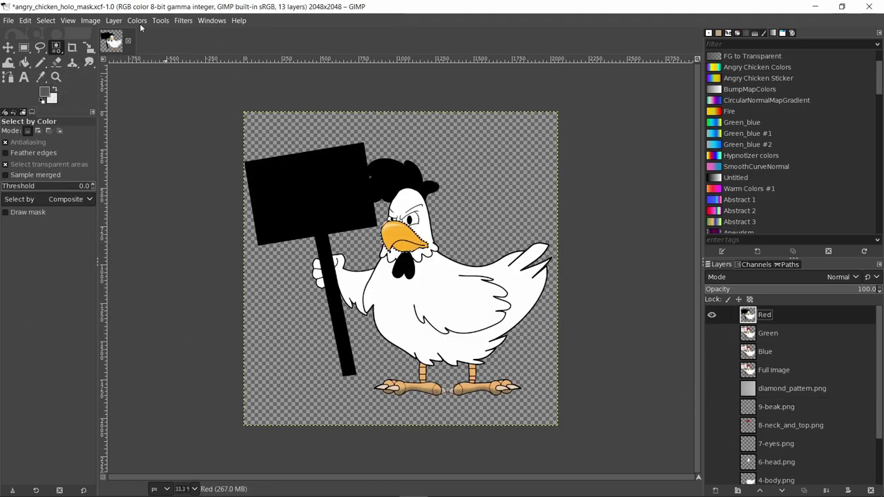
{"action": "left_click", "coordinate": [137, 20]}
{"action": "left_click", "coordinate": [169, 147]}
{"action": "left_click_drag", "start_coordinate": [222, 137], "coordinate": [222, 282]}
{"action": "left_click", "coordinate": [177, 361]}
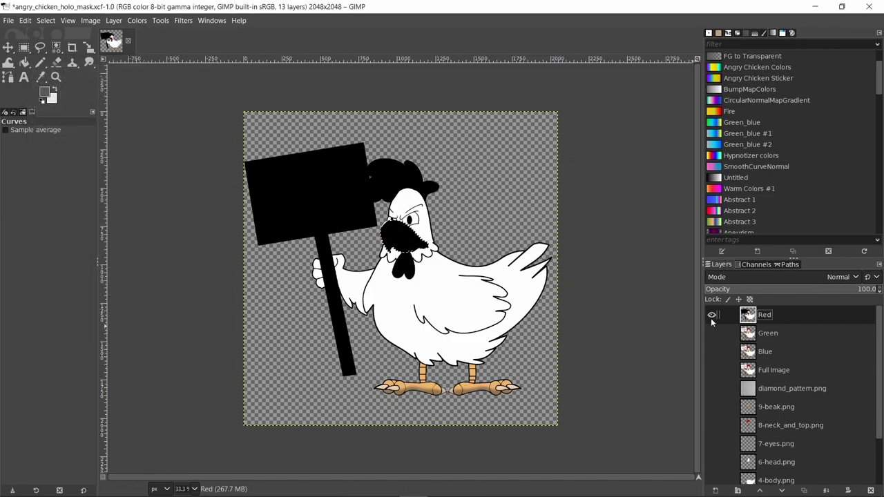
- Select the feet from 3-feet.png and curve them to black on the Red layer
{"action": "left_click", "coordinate": [711, 315]}
{"action": "scroll", "coordinate": [724, 386], "scroll_direction": "down", "scroll_amount": 2}
{"action": "left_click", "coordinate": [711, 437]}
{"action": "left_click", "coordinate": [775, 438]}
{"action": "left_click", "coordinate": [58, 49]}
{"action": "left_click", "coordinate": [317, 367]}
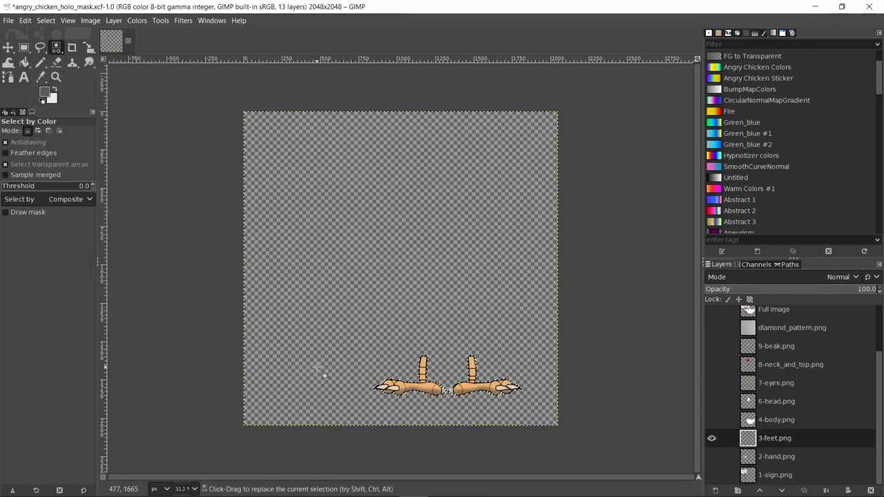
{"action": "left_click", "coordinate": [711, 419]}
{"action": "left_click", "coordinate": [775, 419]}
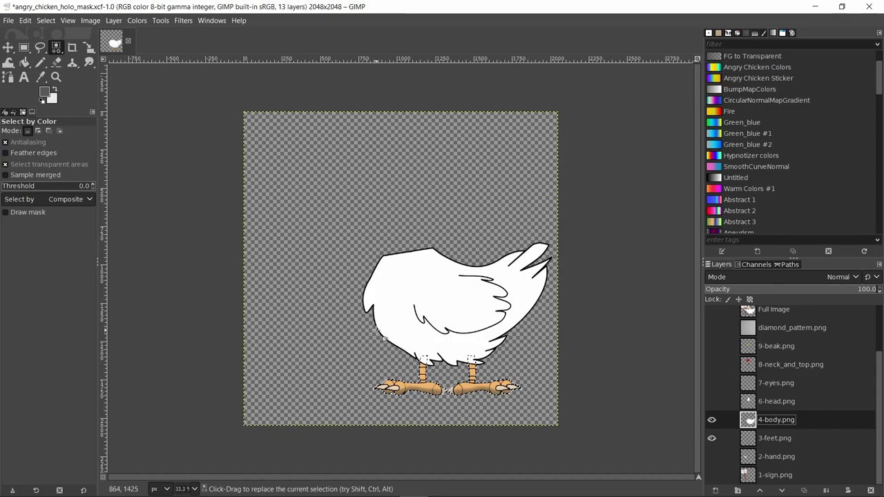
{"action": "left_click", "coordinate": [712, 419]}
{"action": "left_click", "coordinate": [712, 438]}
{"action": "scroll", "coordinate": [747, 388], "scroll_direction": "up", "scroll_amount": 2}
{"action": "left_click", "coordinate": [712, 315]}
{"action": "left_click", "coordinate": [774, 315]}
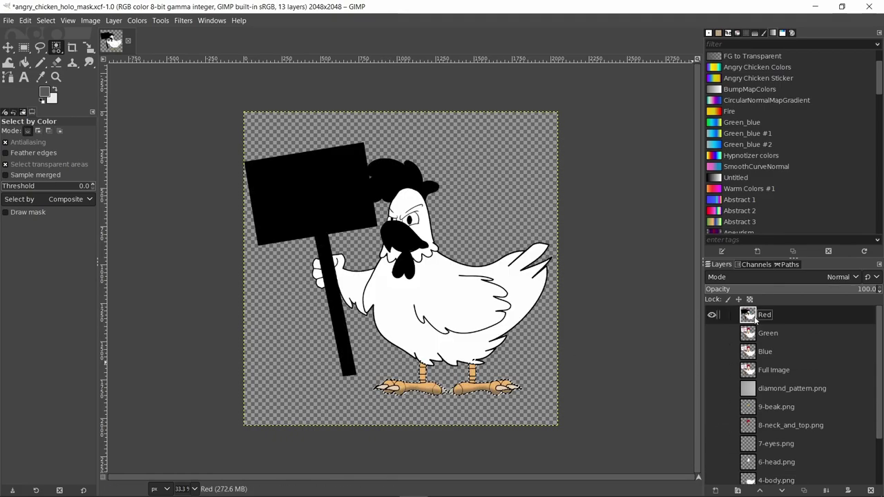
{"action": "left_click", "coordinate": [113, 20]}
{"action": "left_click", "coordinate": [156, 176]}
{"action": "left_click_drag", "start_coordinate": [223, 137], "coordinate": [222, 279]}
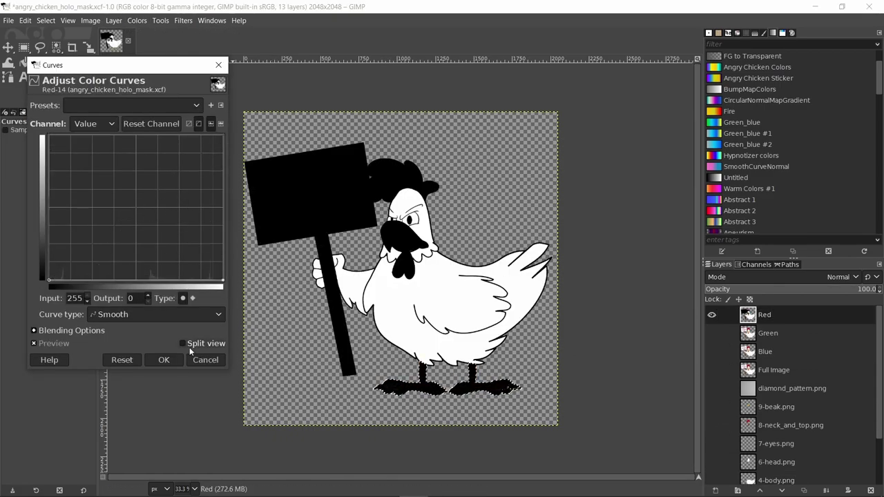
{"action": "left_click", "coordinate": [173, 357]}
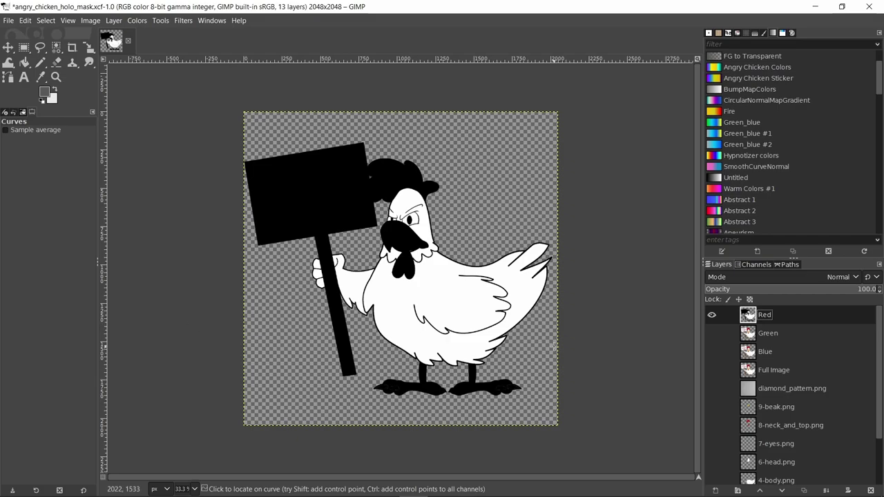
- Darken the whole chicken to black on the Green layer with Curves
{"action": "left_click", "coordinate": [711, 333], "text": "shift"}
{"action": "left_click", "coordinate": [766, 332]}
{"action": "left_click", "coordinate": [137, 20]}
{"action": "left_click", "coordinate": [173, 175]}
{"action": "left_click_drag", "start_coordinate": [232, 133], "coordinate": [222, 280]}
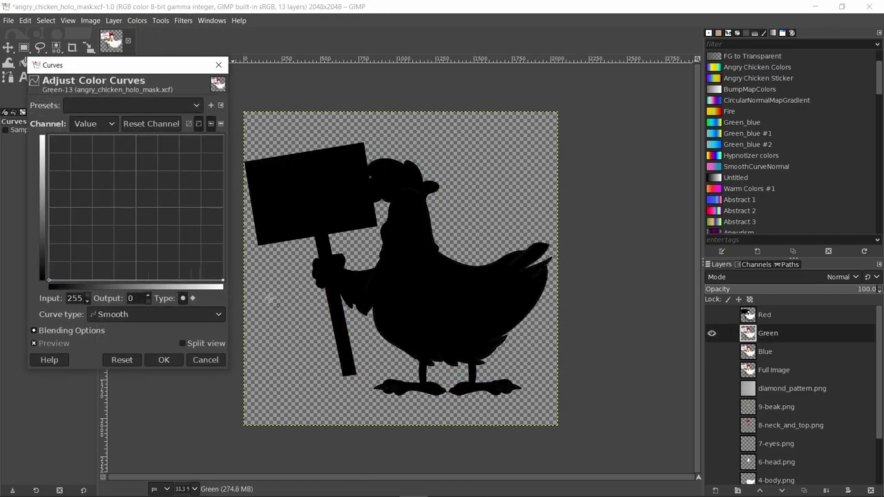
{"action": "left_click", "coordinate": [164, 360]}
{"action": "left_click", "coordinate": [711, 333]}
- Create a Visible layer from the head and body and select its combined shape
{"action": "scroll", "coordinate": [716, 414], "scroll_direction": "down", "scroll_amount": 1}
{"action": "left_click", "coordinate": [712, 456]}
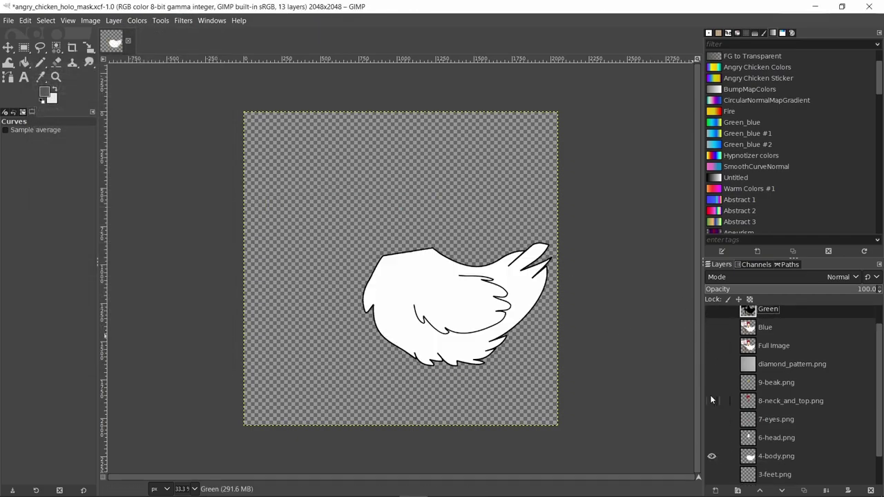
{"action": "left_click", "coordinate": [711, 438]}
{"action": "right_click", "coordinate": [748, 438]}
{"action": "left_click", "coordinate": [766, 149]}
{"action": "left_click", "coordinate": [712, 456]}
{"action": "left_click", "coordinate": [712, 474]}
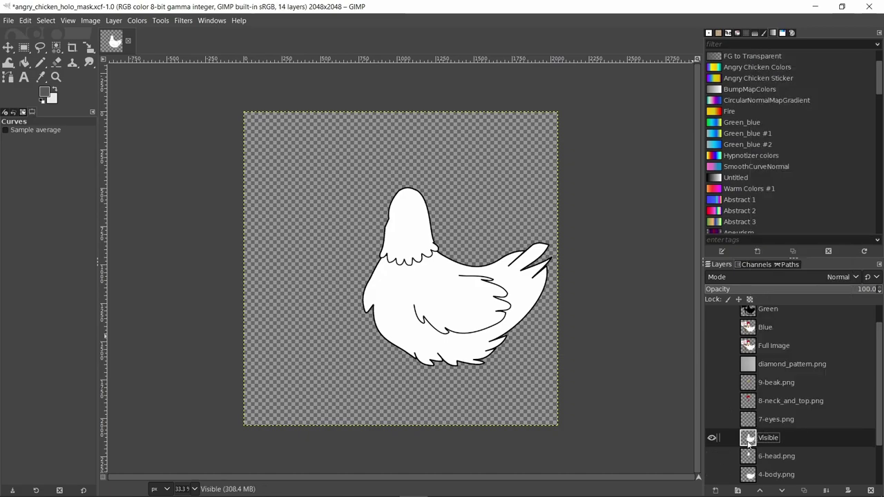
{"action": "key", "text": "shift+o"}
{"action": "left_click", "coordinate": [332, 205]}
{"action": "left_click", "coordinate": [711, 438]}
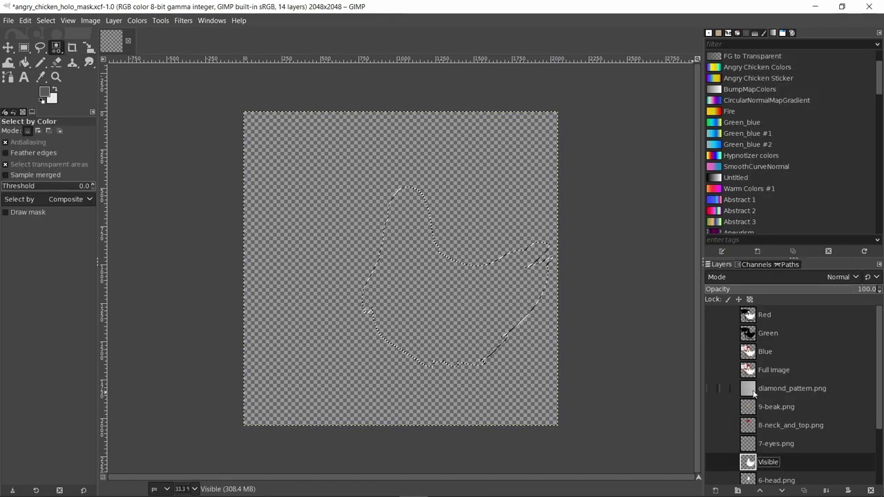
{"action": "scroll", "coordinate": [716, 390], "scroll_direction": "up", "scroll_amount": 1}
- Move diamond_pattern.png above Green, select the eyes, and merge the pattern down into Green
{"action": "left_click", "coordinate": [712, 333]}
{"action": "left_click", "coordinate": [714, 391]}
{"action": "left_click_drag", "start_coordinate": [766, 390], "coordinate": [730, 329]}
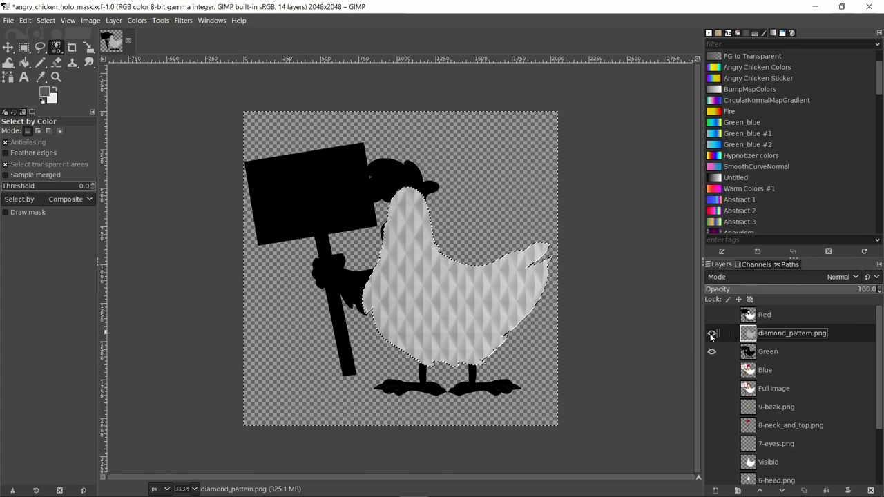
{"action": "left_click", "coordinate": [712, 444]}
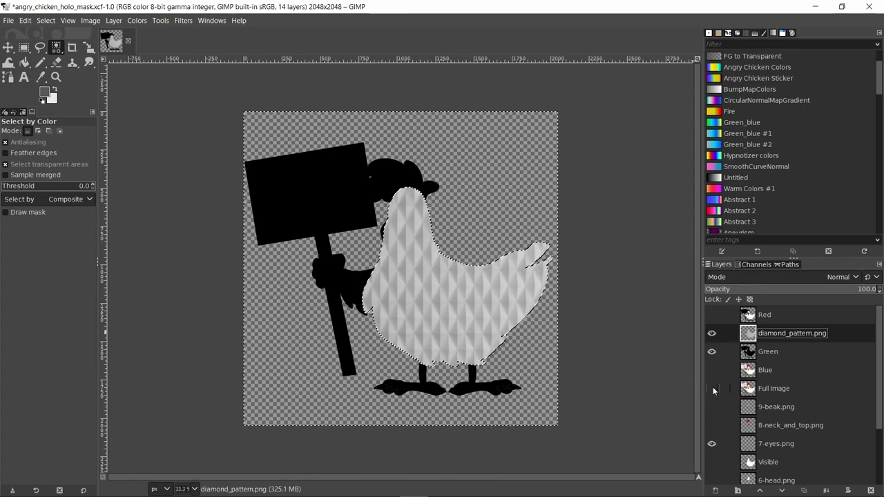
{"action": "left_click", "coordinate": [773, 444]}
{"action": "left_click", "coordinate": [286, 276]}
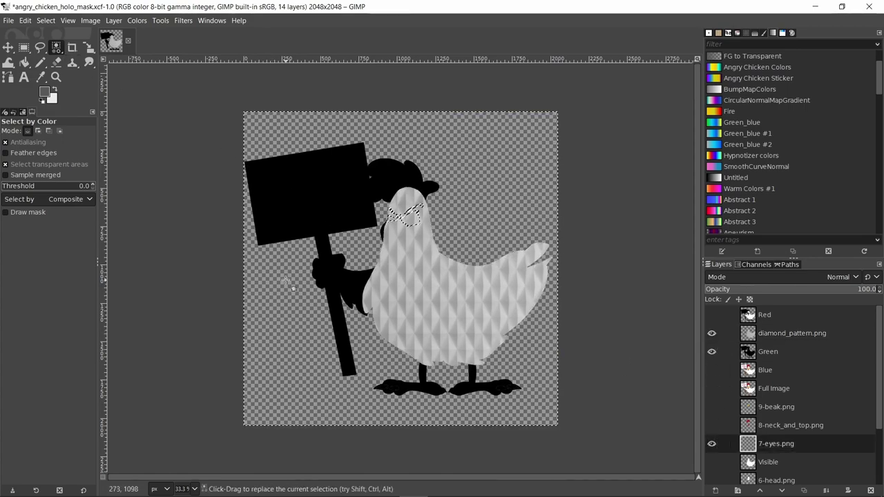
{"action": "left_click", "coordinate": [760, 333]}
{"action": "left_click", "coordinate": [826, 490]}
- Darken the selected eyes on the Green layer with a Curves pull-down
{"action": "left_click", "coordinate": [137, 20]}
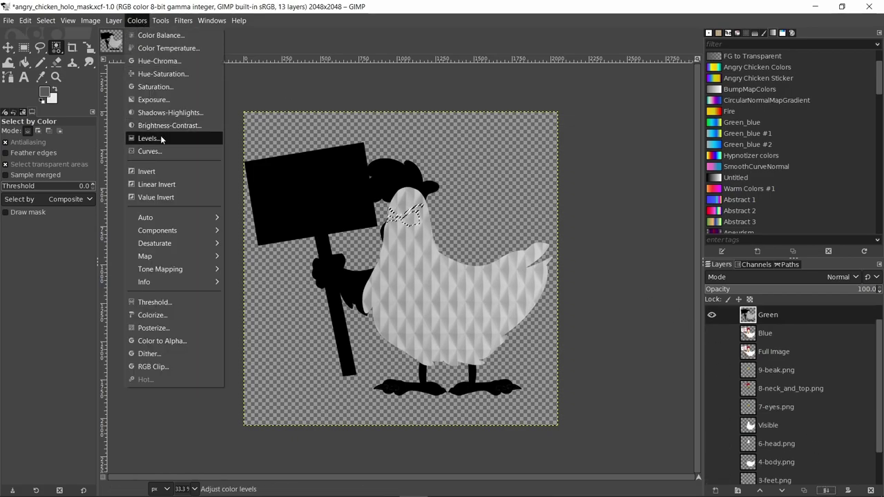
{"action": "left_click", "coordinate": [164, 152]}
{"action": "left_click_drag", "start_coordinate": [141, 201], "coordinate": [141, 292]}
{"action": "left_click", "coordinate": [169, 360]}
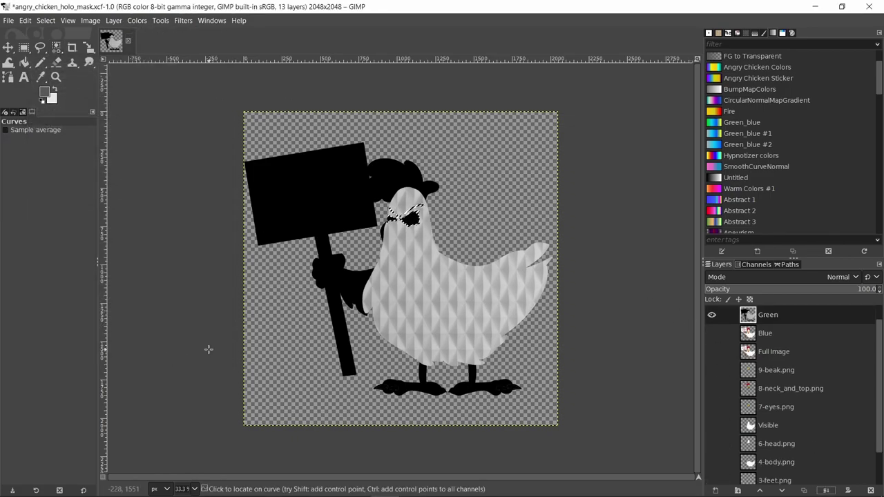
- Deselect the eyes, hide the Green layer, and make Blue the working layer
{"action": "key", "text": "ctrl+shift+a"}
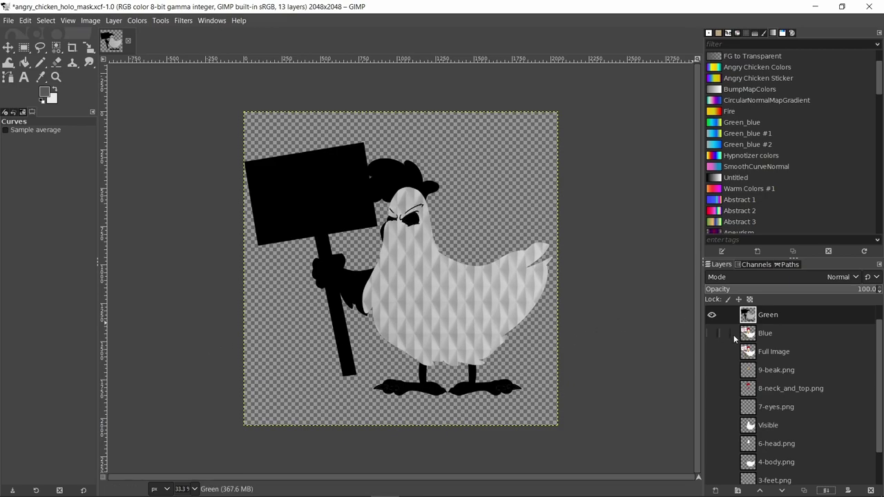
{"action": "left_click", "coordinate": [711, 315]}
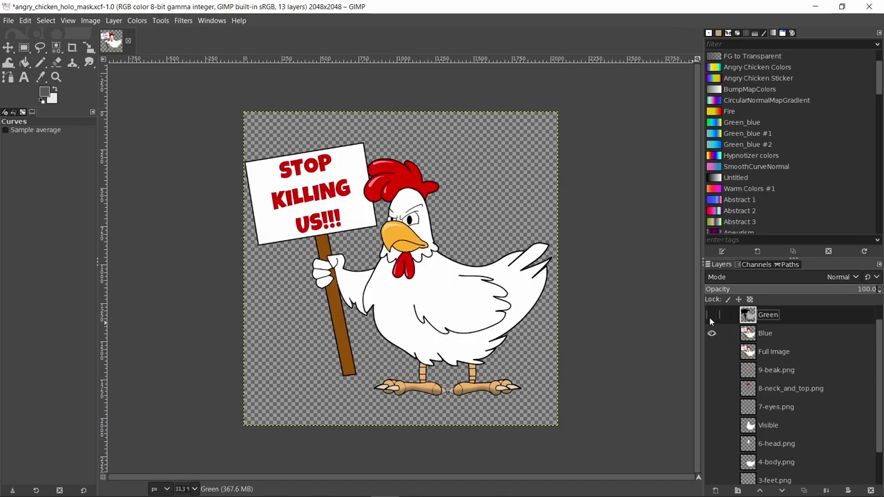
{"action": "left_click", "coordinate": [763, 335]}
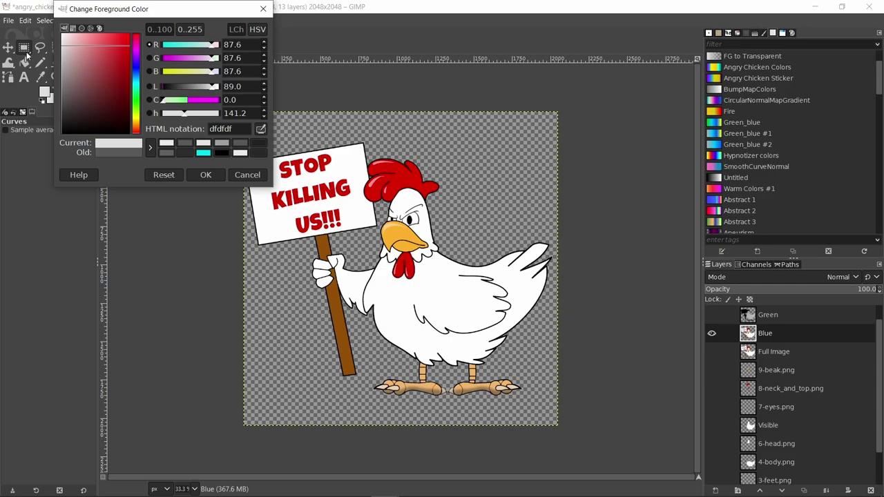
- Darken the Blue layer to black by pulling its Curves down
{"action": "left_click", "coordinate": [235, 176]}
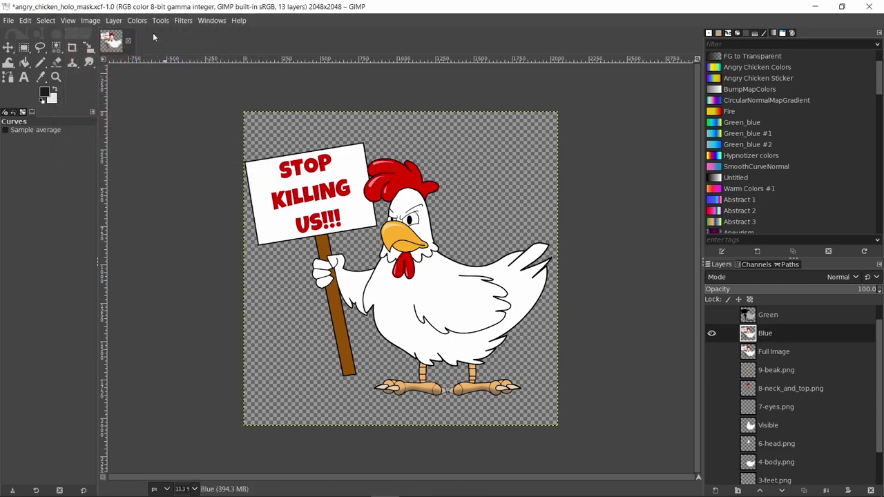
{"action": "left_click", "coordinate": [234, 174]}
{"action": "left_click_drag", "start_coordinate": [157, 193], "coordinate": [157, 286]}
{"action": "left_click", "coordinate": [173, 358]}
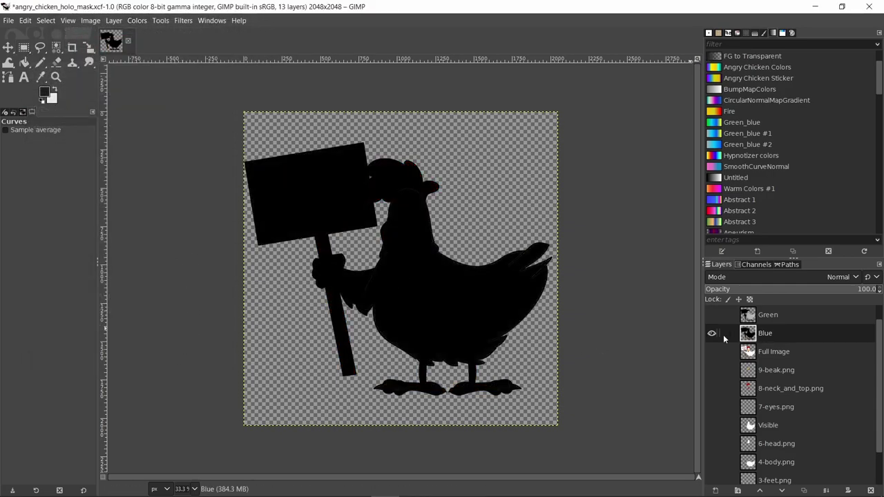
- Select the body by colour on 4-body.png and fill it dark grey on Blue
{"action": "left_click", "coordinate": [711, 462], "text": "shift"}
{"action": "left_click", "coordinate": [776, 462]}
{"action": "key", "text": "shift+o"}
{"action": "left_click", "coordinate": [711, 333], "text": "shift"}
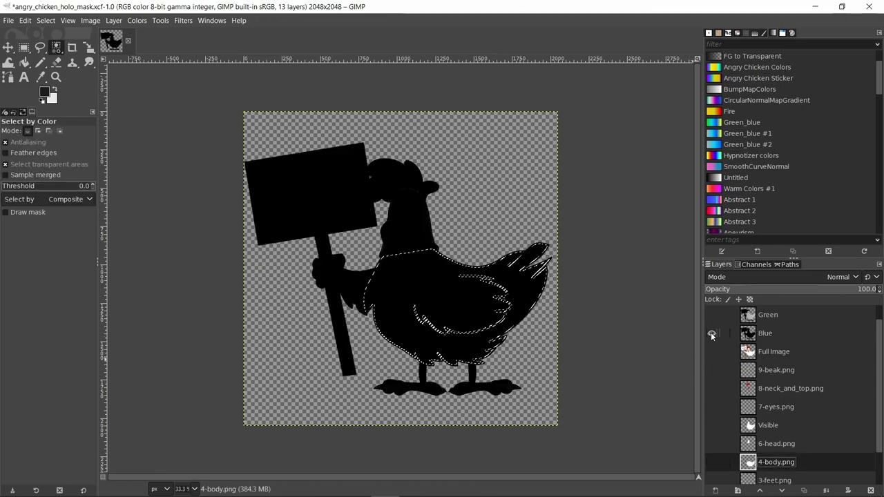
{"action": "left_click", "coordinate": [765, 333]}
{"action": "left_click", "coordinate": [44, 92]}
{"action": "left_click", "coordinate": [246, 173]}
{"action": "left_click", "coordinate": [25, 62]}
{"action": "left_click", "coordinate": [414, 290]}
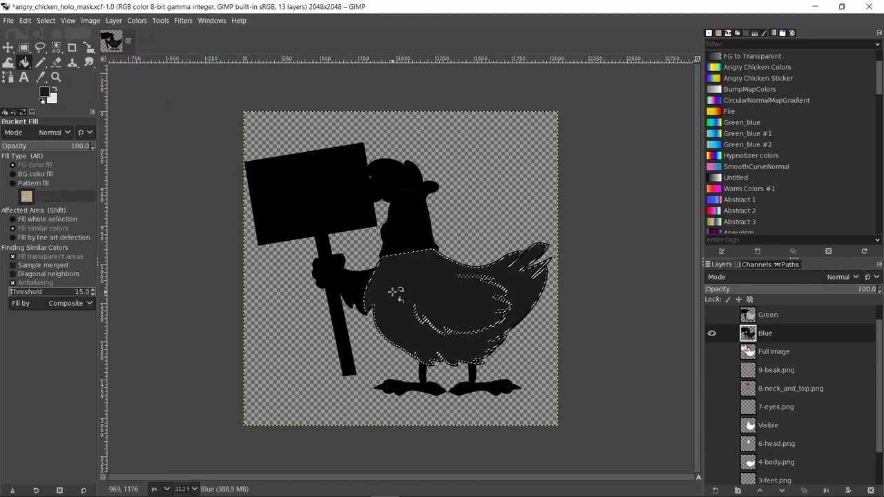
- Select the hand by colour on 2-hand.png and prepare a mid grey fill on Blue
{"action": "left_click", "coordinate": [711, 333]}
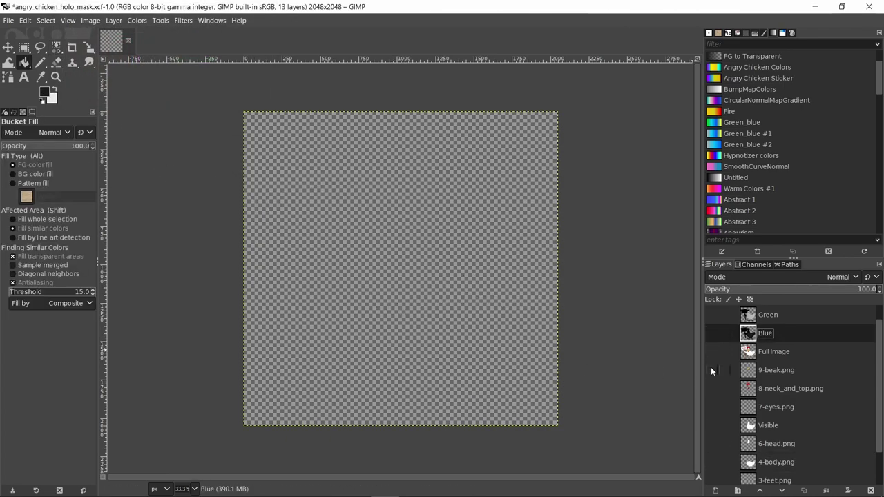
{"action": "scroll", "coordinate": [716, 444], "scroll_direction": "down", "scroll_amount": 2}
{"action": "left_click", "coordinate": [712, 456]}
{"action": "left_click", "coordinate": [776, 457]}
{"action": "key", "text": "shift+o"}
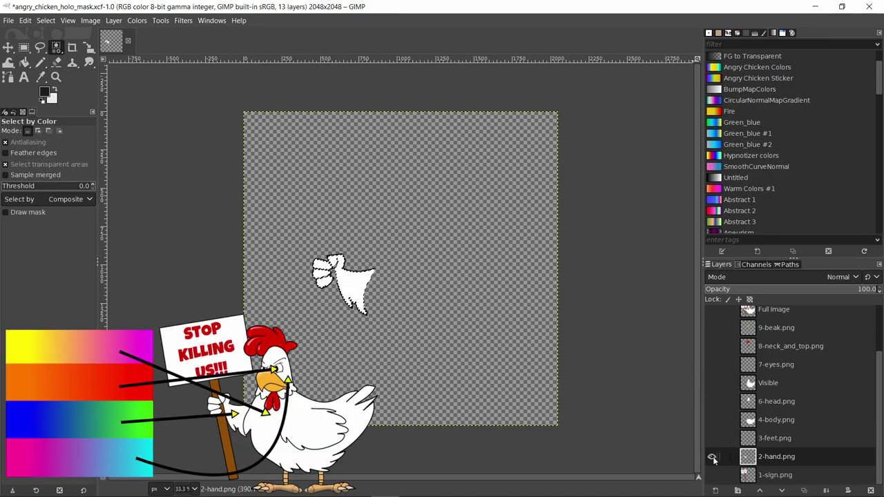
{"action": "scroll", "coordinate": [713, 414], "scroll_direction": "up", "scroll_amount": 2}
{"action": "left_click", "coordinate": [711, 339]}
{"action": "left_click", "coordinate": [765, 340]}
{"action": "left_click", "coordinate": [45, 91]}
{"action": "left_click", "coordinate": [61, 83]}
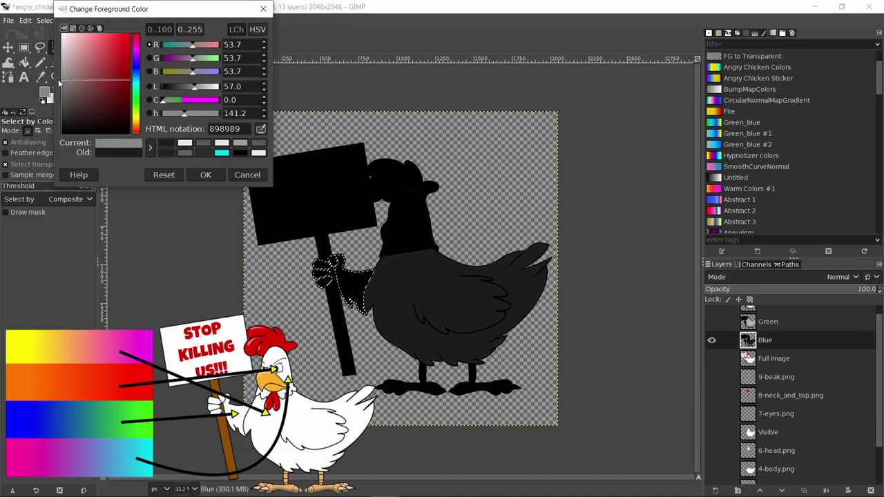
{"action": "left_click_drag", "start_coordinate": [61, 83], "coordinate": [62, 75]}
{"action": "key", "text": "Return"}
{"action": "key", "text": "shift+b"}
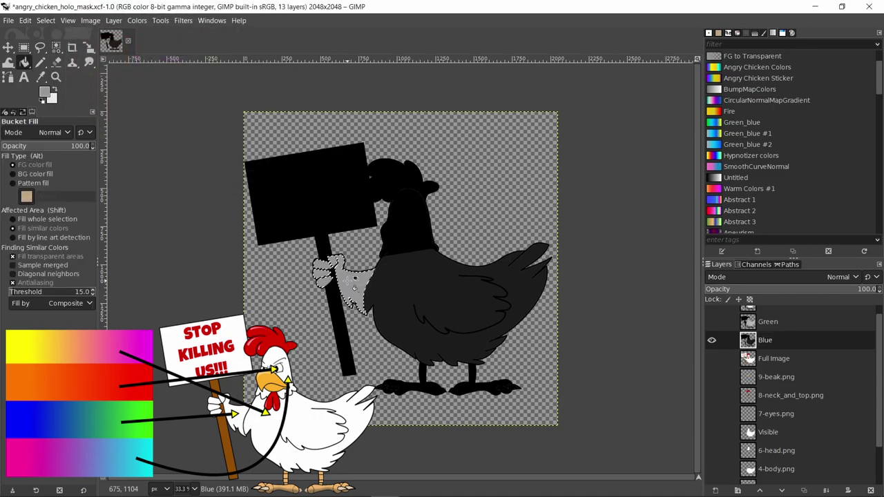
- Select the head by colour on 6-head.png, checking the neck and comb layer
{"action": "left_click", "coordinate": [712, 339]}
{"action": "scroll", "coordinate": [726, 421], "scroll_direction": "down", "scroll_amount": 2}
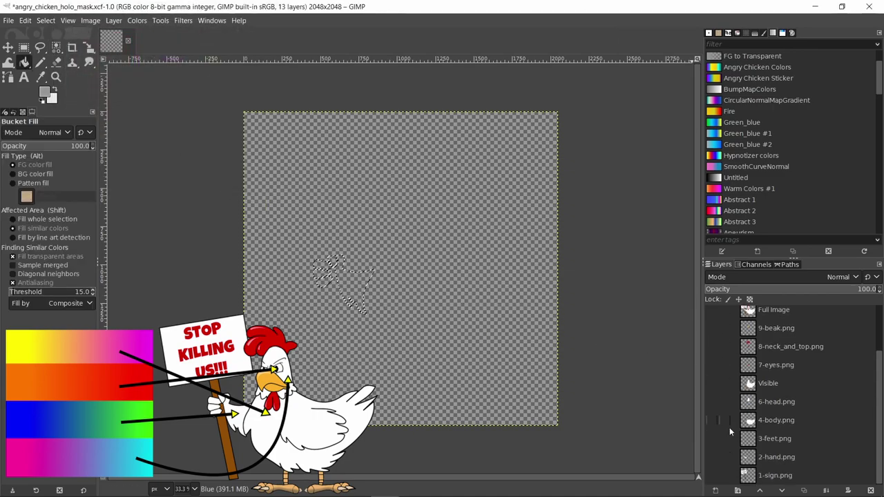
{"action": "left_click", "coordinate": [711, 401]}
{"action": "key", "text": "shift+o"}
{"action": "left_click", "coordinate": [777, 401]}
{"action": "scroll", "coordinate": [717, 376], "scroll_direction": "up", "scroll_amount": 3}
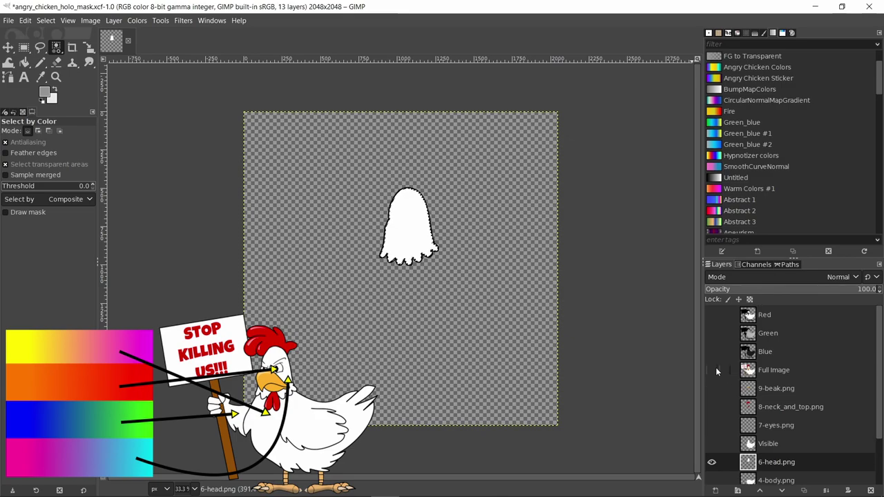
{"action": "left_click", "coordinate": [712, 407], "text": "shift"}
{"action": "left_click", "coordinate": [790, 407]}
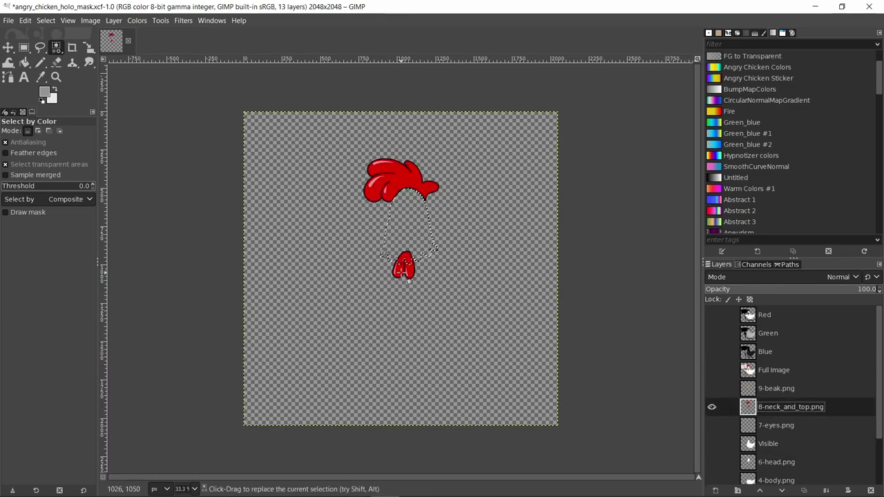
{"action": "left_click", "coordinate": [711, 407]}
- Make Blue the working layer with light grey eaeaea as the foreground
{"action": "left_click", "coordinate": [711, 351]}
{"action": "left_click", "coordinate": [765, 352]}
{"action": "left_click", "coordinate": [44, 92]}
{"action": "left_click_drag", "start_coordinate": [69, 49], "coordinate": [55, 45]}
{"action": "key", "text": "Return"}
{"action": "key", "text": "shift+b"}
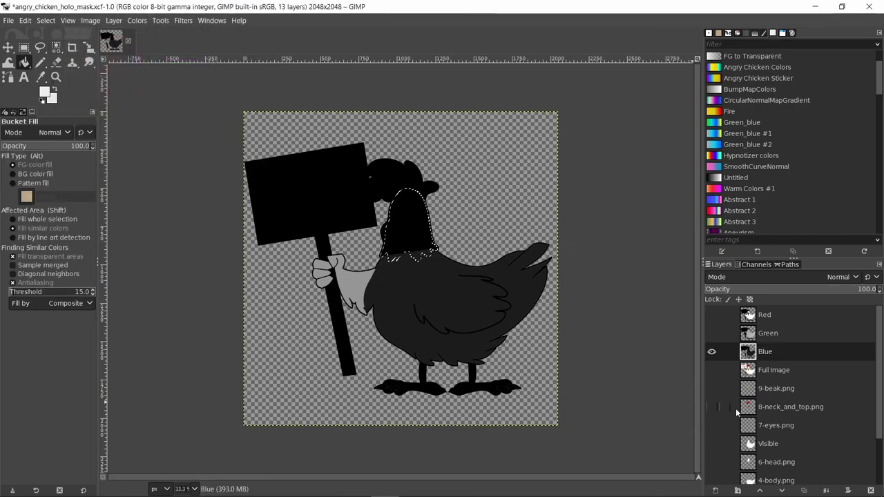
- Select by colour on 9-beak.png and fill the head area on Blue light grey
{"action": "left_click", "coordinate": [711, 388], "text": "shift"}
{"action": "left_click", "coordinate": [773, 388]}
{"action": "key", "text": "shift+o"}
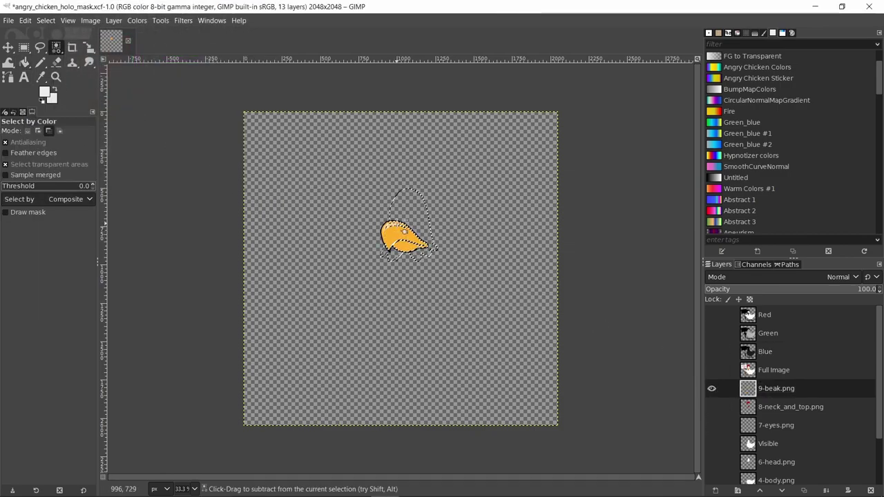
{"action": "scroll", "coordinate": [392, 238], "scroll_direction": "up", "scroll_amount": 4}
{"action": "scroll", "coordinate": [391, 238], "scroll_direction": "up", "scroll_amount": 5}
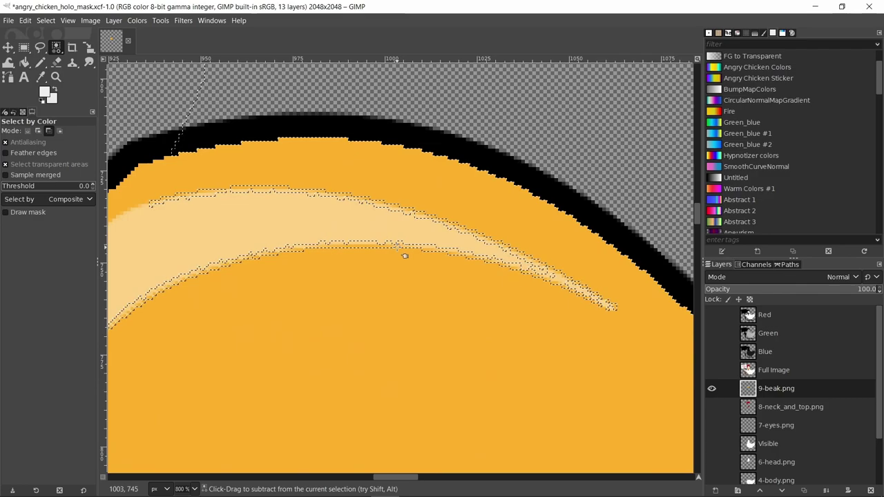
{"action": "scroll", "coordinate": [404, 218], "scroll_direction": "down", "scroll_amount": 8}
{"action": "left_click", "coordinate": [711, 351], "text": "shift"}
{"action": "left_click", "coordinate": [765, 351]}
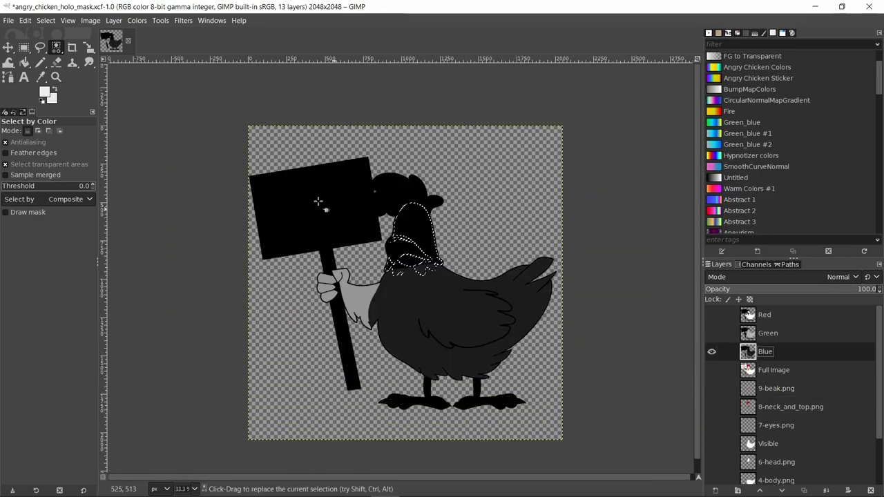
{"action": "key", "text": "shift+b"}
{"action": "left_click", "coordinate": [419, 228]}
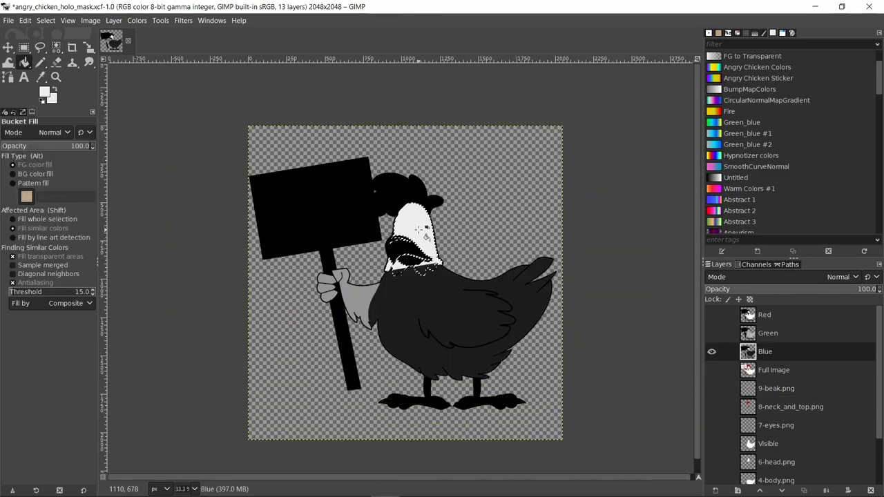
- Select the eyes by colour on the 7-eyes.png layer
{"action": "left_click", "coordinate": [712, 351]}
{"action": "scroll", "coordinate": [727, 421], "scroll_direction": "down", "scroll_amount": 2}
{"action": "left_click", "coordinate": [712, 377]}
{"action": "left_click", "coordinate": [774, 376]}
{"action": "key", "text": "shift+o"}
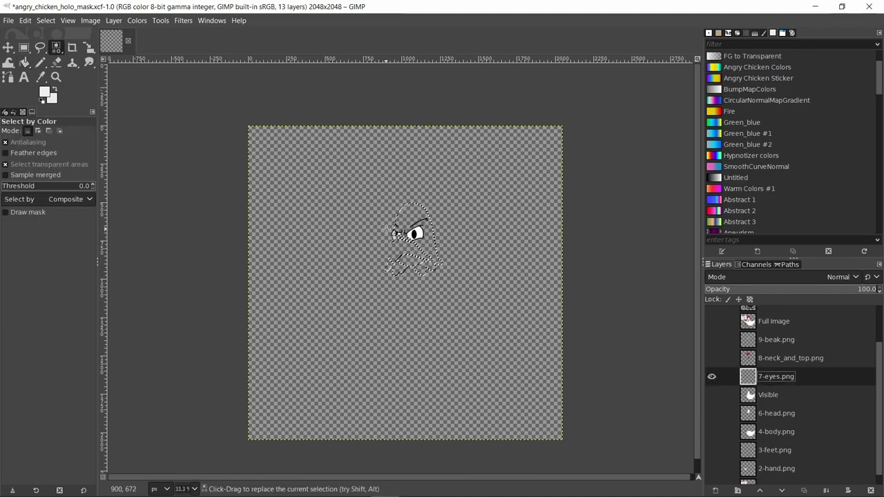
{"action": "scroll", "coordinate": [432, 239], "scroll_direction": "up", "scroll_amount": 3}
{"action": "scroll", "coordinate": [432, 239], "scroll_direction": "down", "scroll_amount": 3}
{"action": "scroll", "coordinate": [714, 336], "scroll_direction": "up", "scroll_amount": 2}
- Fill the eye area on the Blue layer with dark grey
{"action": "left_click", "coordinate": [712, 327], "text": "shift"}
{"action": "left_click", "coordinate": [766, 327]}
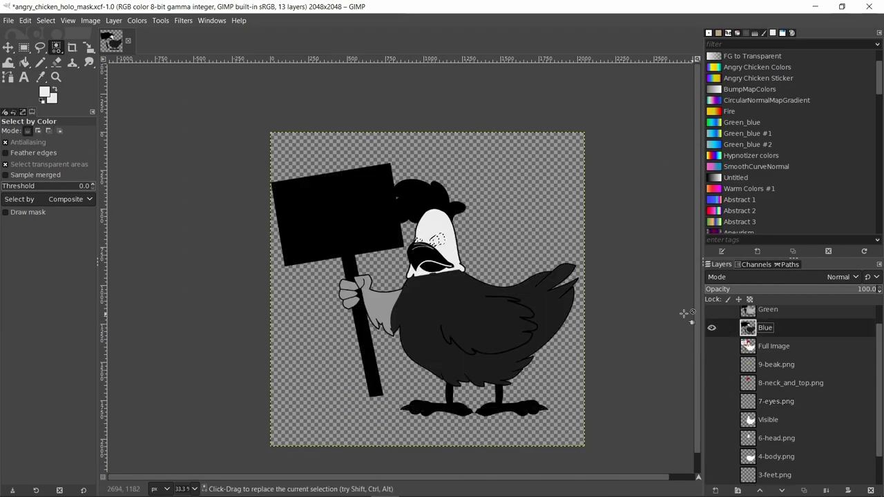
{"action": "left_click", "coordinate": [44, 92]}
{"action": "left_click_drag", "start_coordinate": [66, 114], "coordinate": [64, 101]}
{"action": "left_click", "coordinate": [206, 175]}
{"action": "key", "text": "shift+b"}
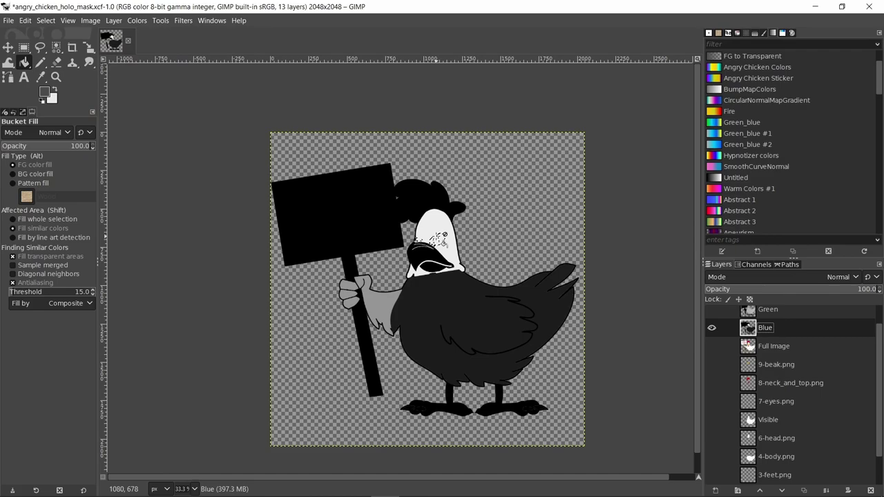
{"action": "left_click", "coordinate": [442, 239]}
{"action": "scroll", "coordinate": [423, 238], "scroll_direction": "up", "scroll_amount": 4}
{"action": "scroll", "coordinate": [423, 239], "scroll_direction": "down", "scroll_amount": 4}
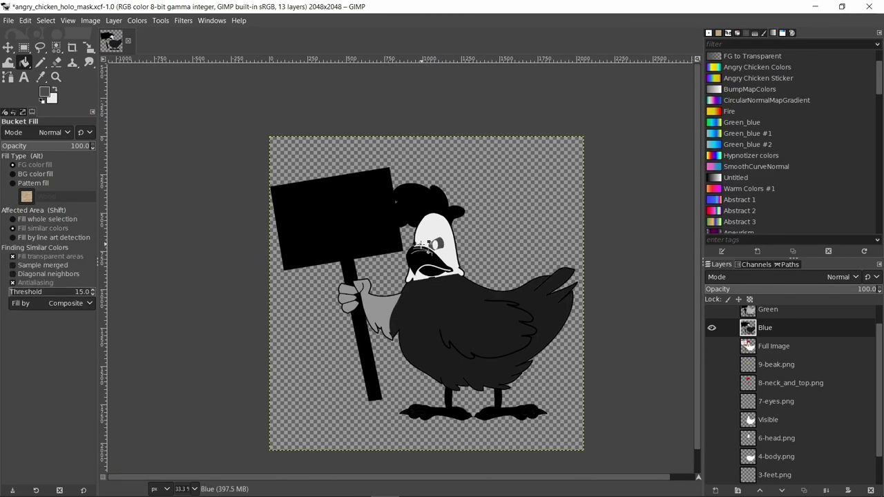
{"action": "key", "text": "alt"}
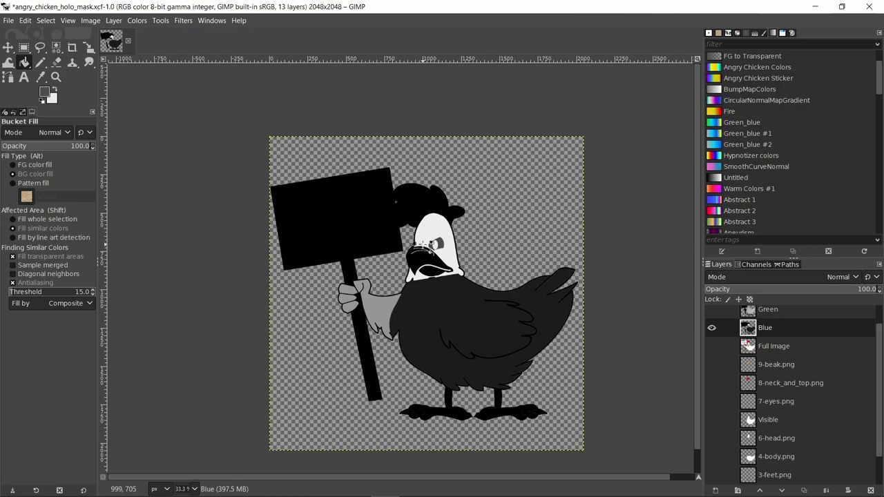
- Swap Blue for the Red grayscale layer, copy it, and view the Channels list
{"action": "scroll", "coordinate": [789, 359], "scroll_direction": "up", "scroll_amount": 1}
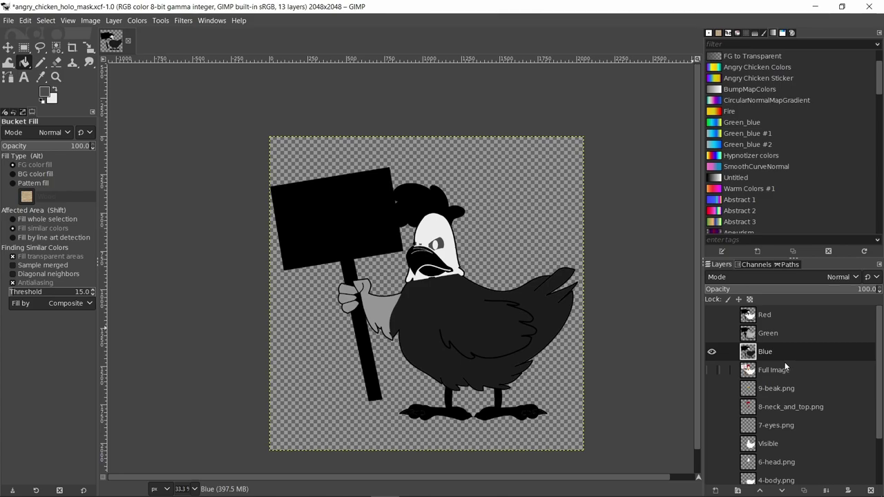
{"action": "left_click", "coordinate": [711, 351]}
{"action": "left_click", "coordinate": [711, 314]}
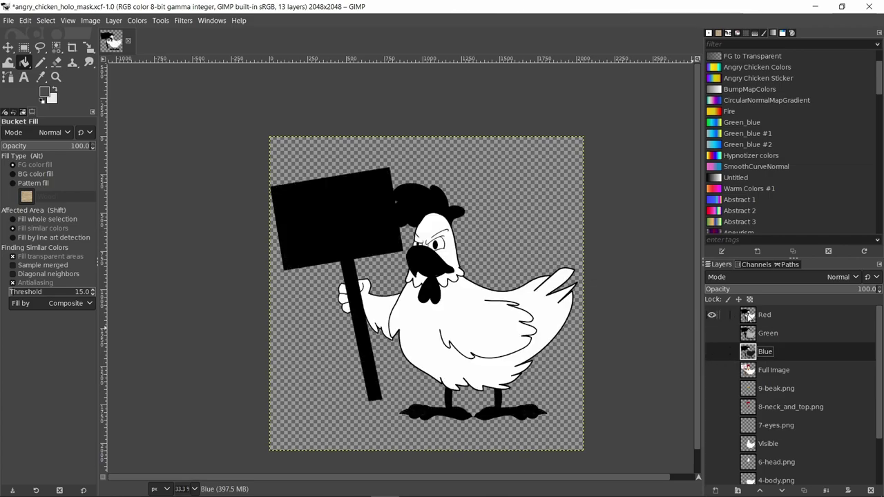
{"action": "left_click", "coordinate": [757, 317]}
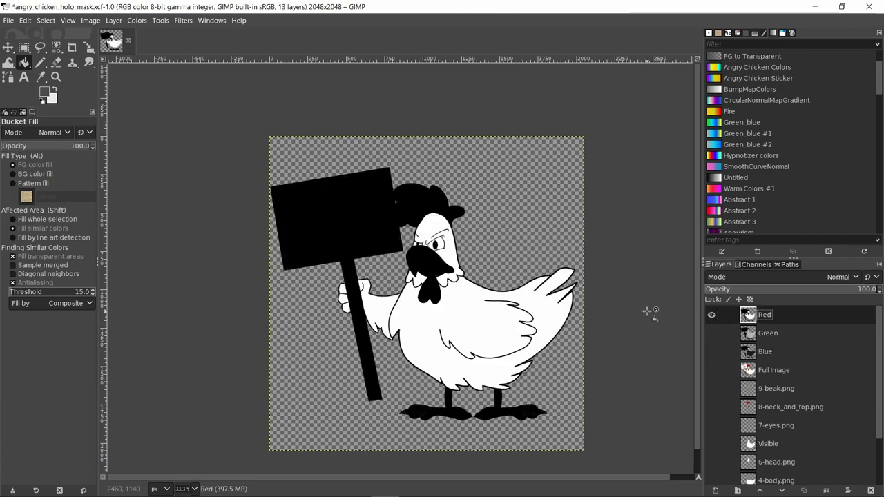
{"action": "key", "text": "ctrl+c"}
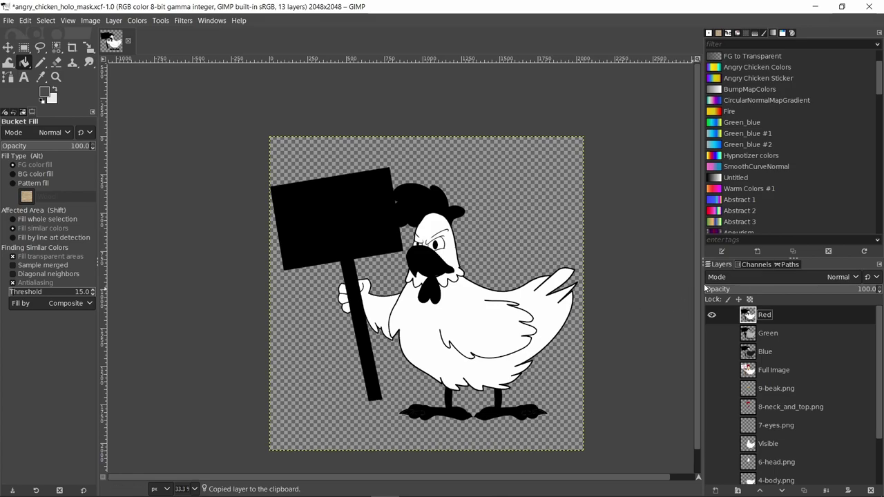
{"action": "left_click", "coordinate": [750, 264]}
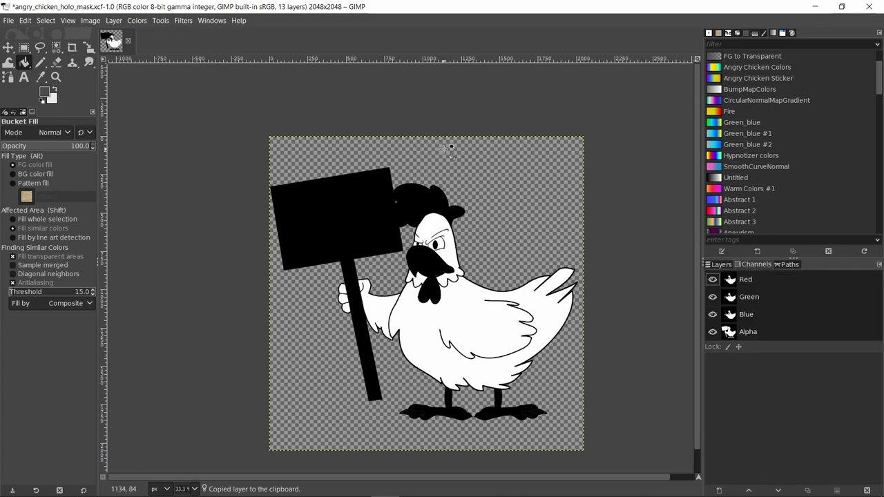
- Hide Red, show Full Image, and paste the Red copy as a floating selection
{"action": "left_click", "coordinate": [216, 20]}
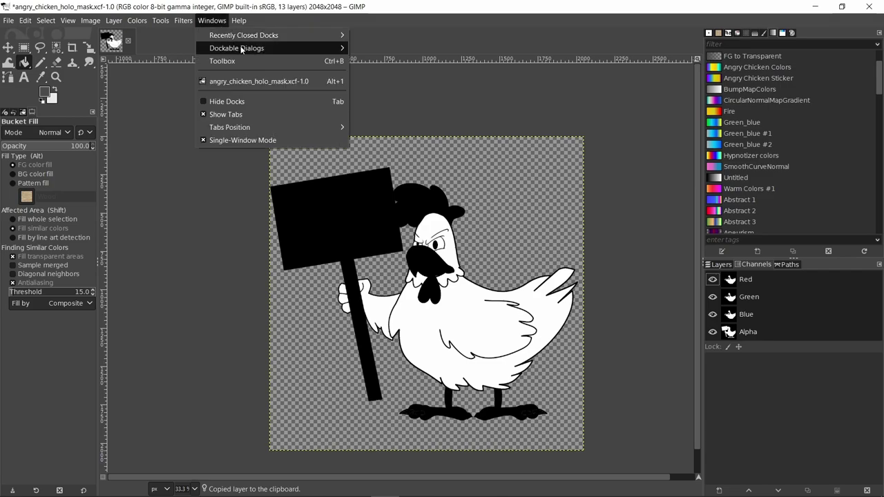
{"action": "mouse_move", "coordinate": [242, 49]}
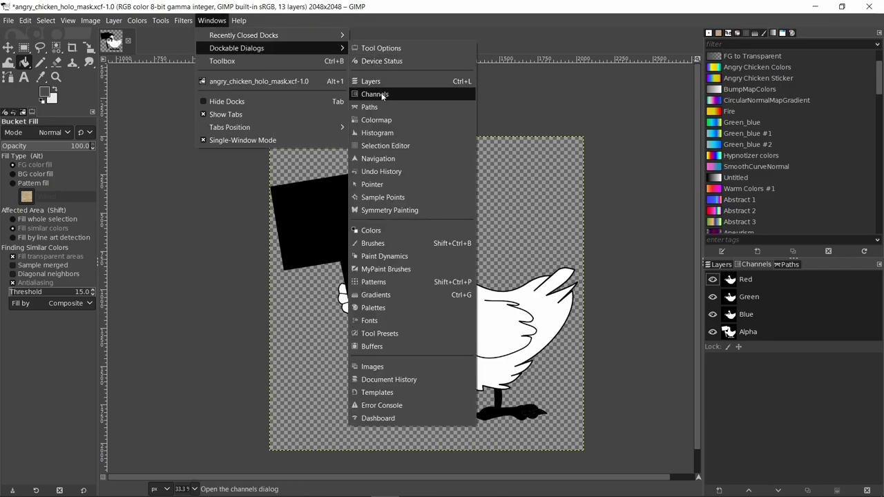
{"action": "left_click", "coordinate": [427, 15]}
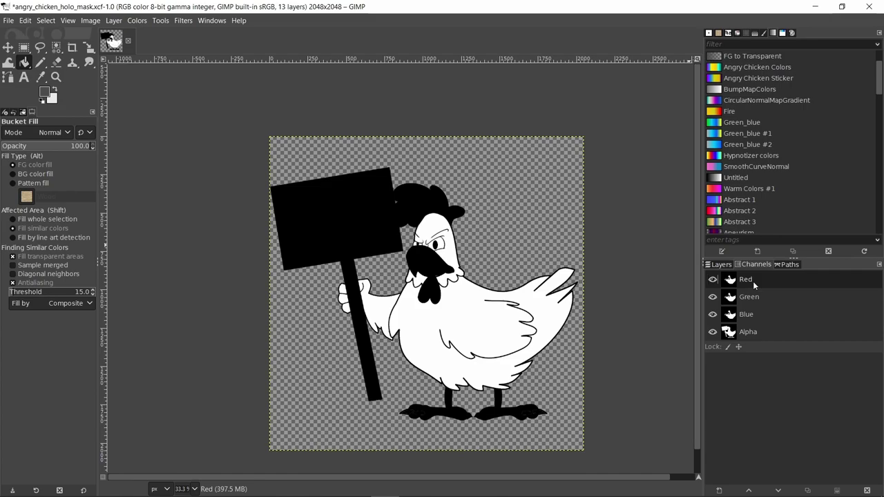
{"action": "left_click", "coordinate": [722, 264]}
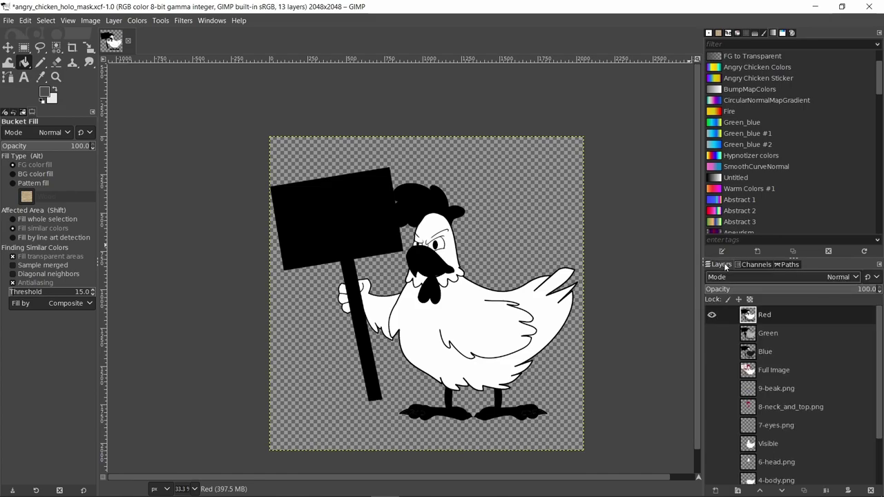
{"action": "left_click", "coordinate": [712, 315]}
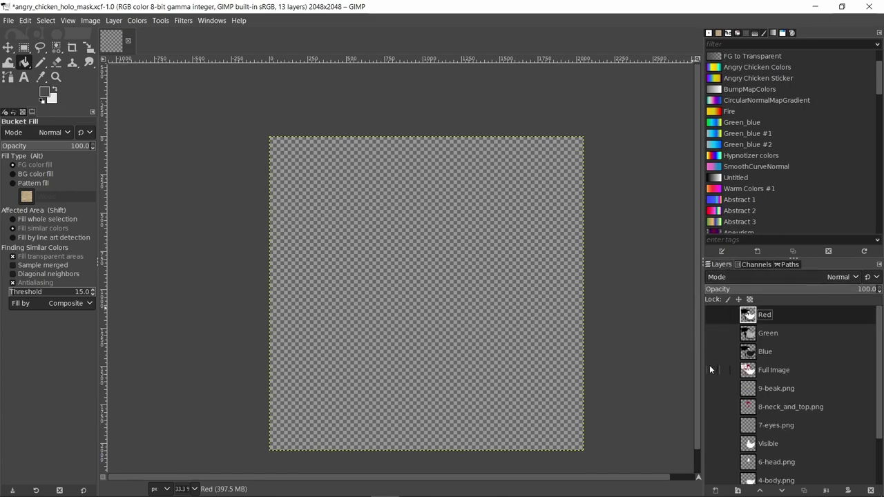
{"action": "left_click", "coordinate": [712, 370]}
{"action": "key", "text": "ctrl+v"}
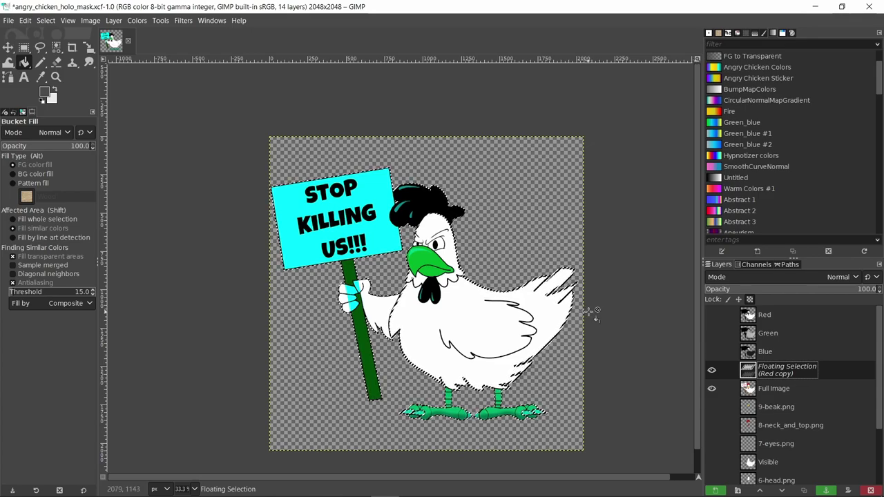
- Anchor the red-channel paste into Full Image and reveal the Green layer
{"action": "left_click", "coordinate": [826, 490]}
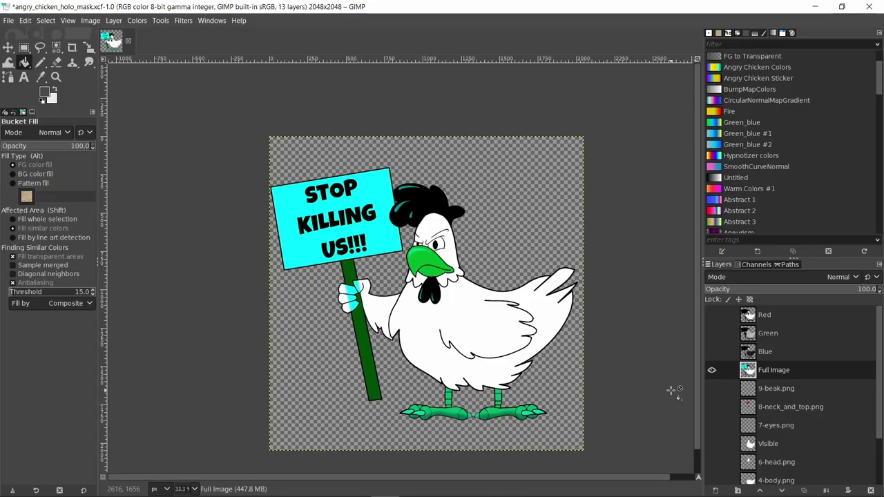
{"action": "left_click", "coordinate": [715, 333]}
- Copy the Green layer, then paste and anchor it into Full Image
{"action": "left_click", "coordinate": [766, 333]}
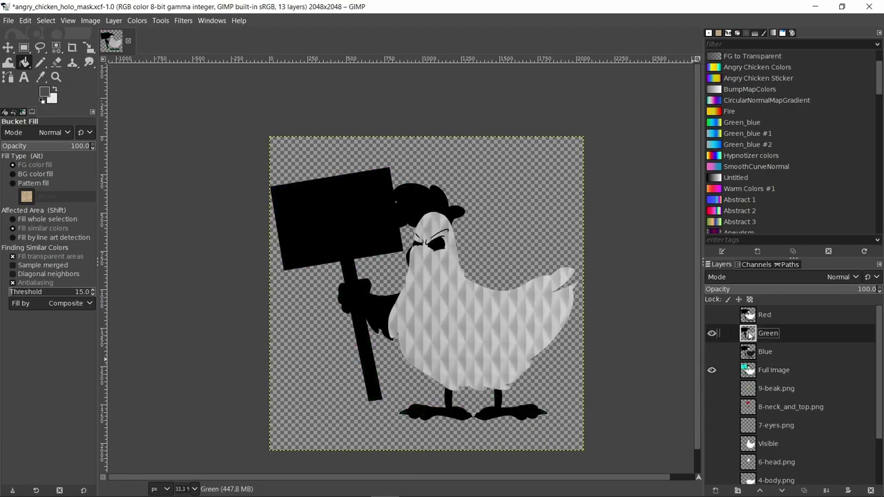
{"action": "key", "text": "ctrl+c"}
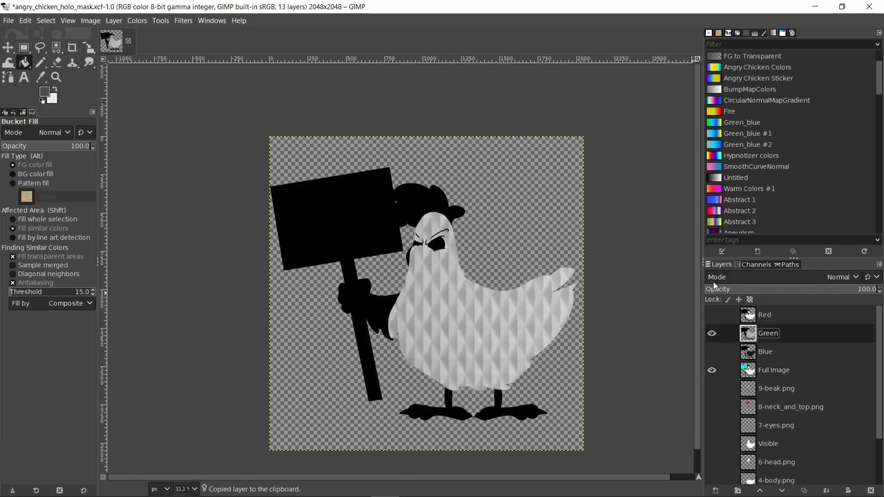
{"action": "left_click", "coordinate": [752, 265]}
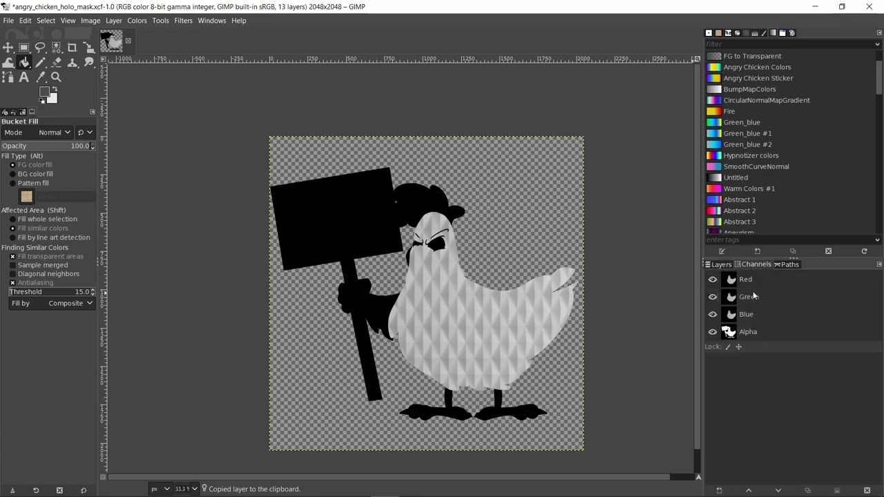
{"action": "left_click", "coordinate": [721, 265]}
{"action": "left_click", "coordinate": [711, 333]}
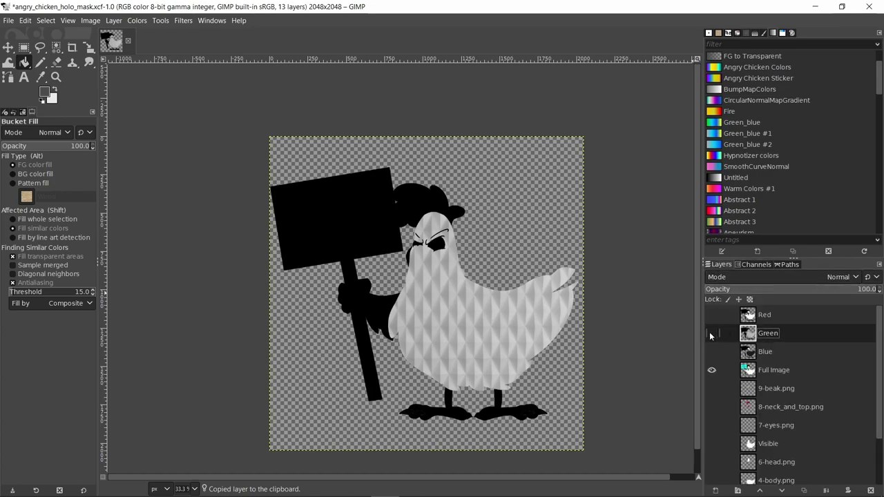
{"action": "left_click", "coordinate": [773, 370]}
{"action": "key", "text": "ctrl+v"}
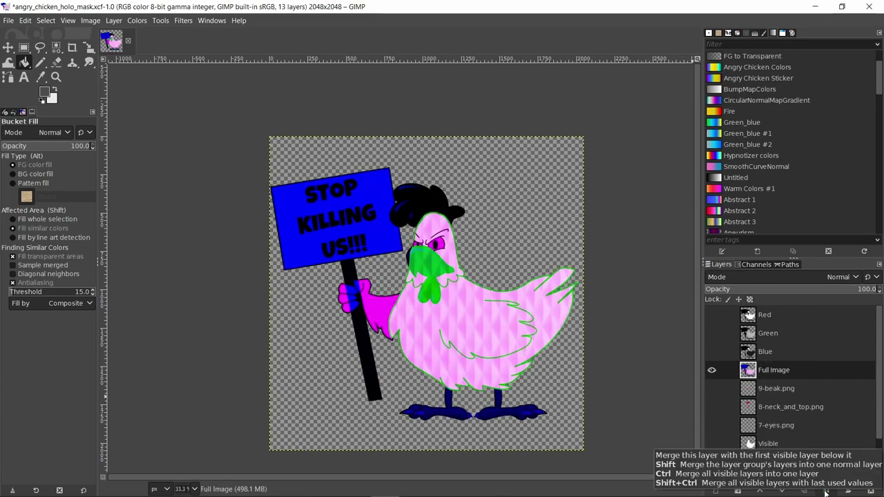
{"action": "left_click", "coordinate": [826, 491]}
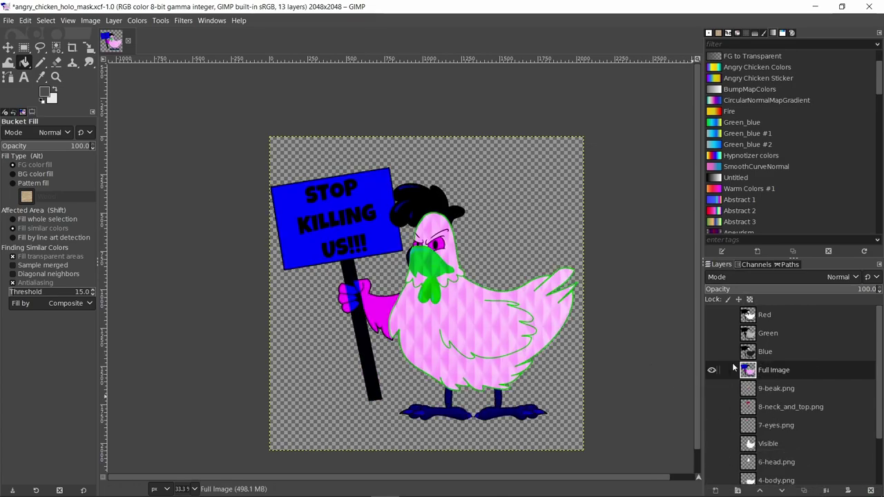
- Copy Blue, limit pasting to the Blue channel, and anchor it into Full Image
{"action": "left_click", "coordinate": [712, 352]}
{"action": "left_click", "coordinate": [750, 352]}
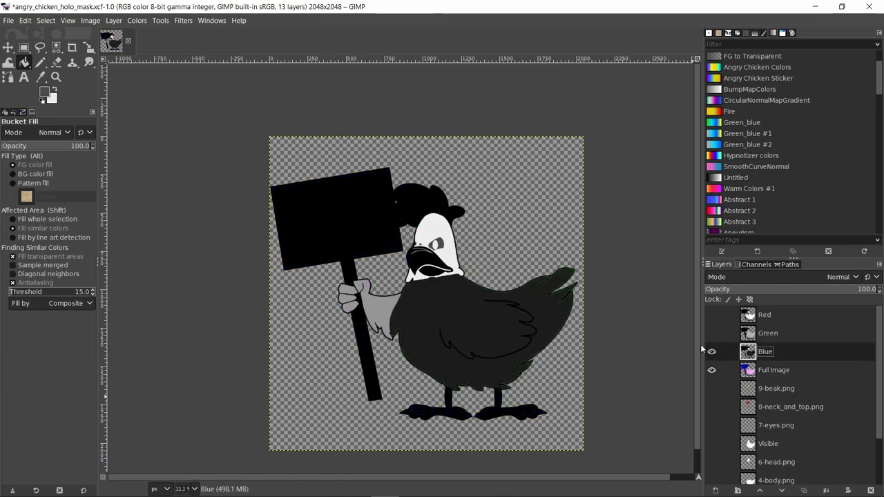
{"action": "key", "text": "ctrl+c"}
{"action": "left_click", "coordinate": [747, 266]}
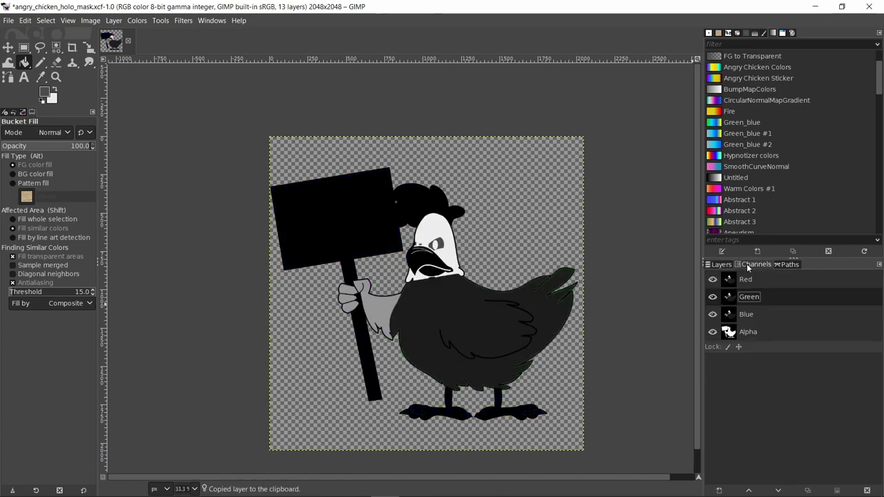
{"action": "left_click", "coordinate": [752, 312]}
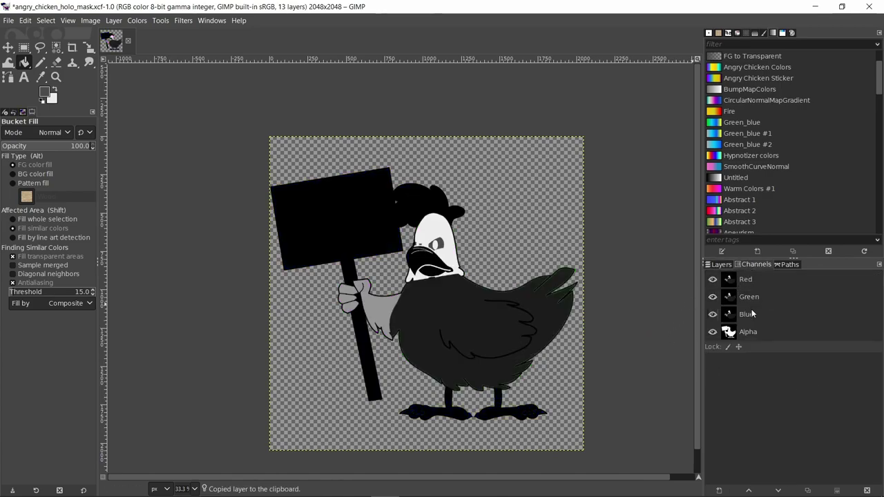
{"action": "left_click", "coordinate": [730, 267]}
{"action": "left_click", "coordinate": [712, 370], "text": "shift"}
{"action": "left_click", "coordinate": [748, 370]}
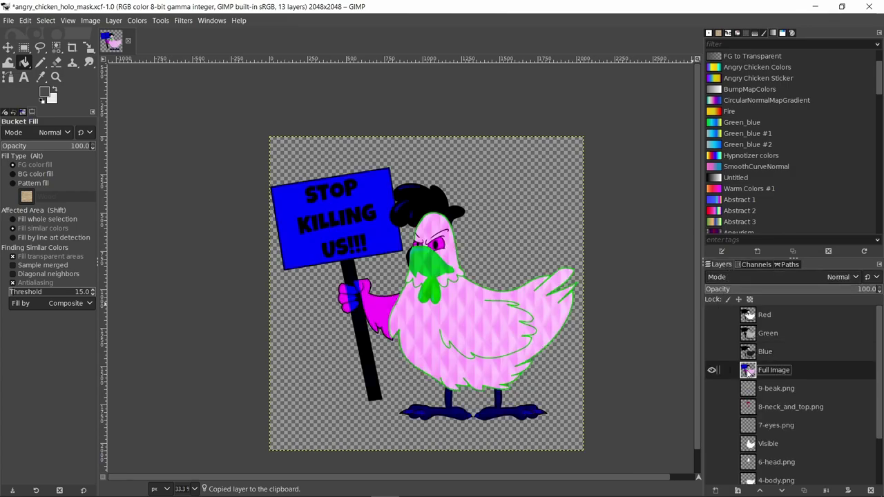
{"action": "key", "text": "ctrl+v"}
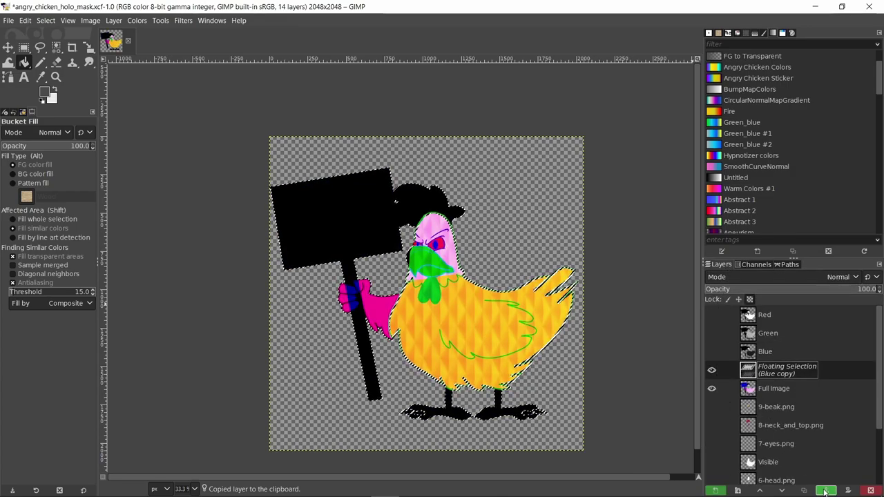
{"action": "left_click", "coordinate": [825, 491]}
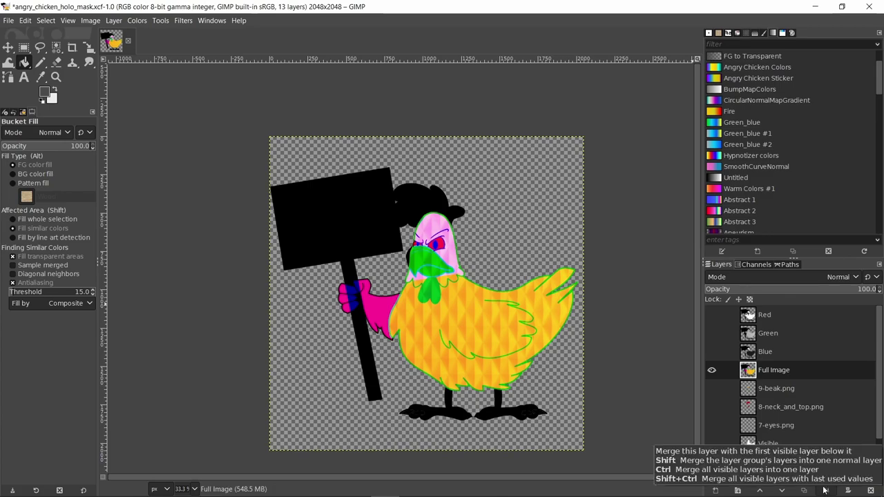